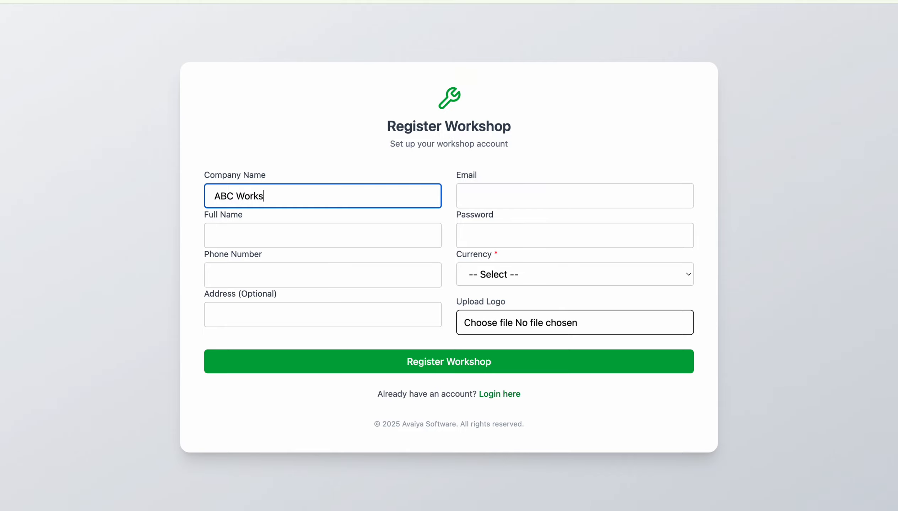
Step: Enter the workshop's contact e-mail address, fixing the typos along the way
key(Tab)
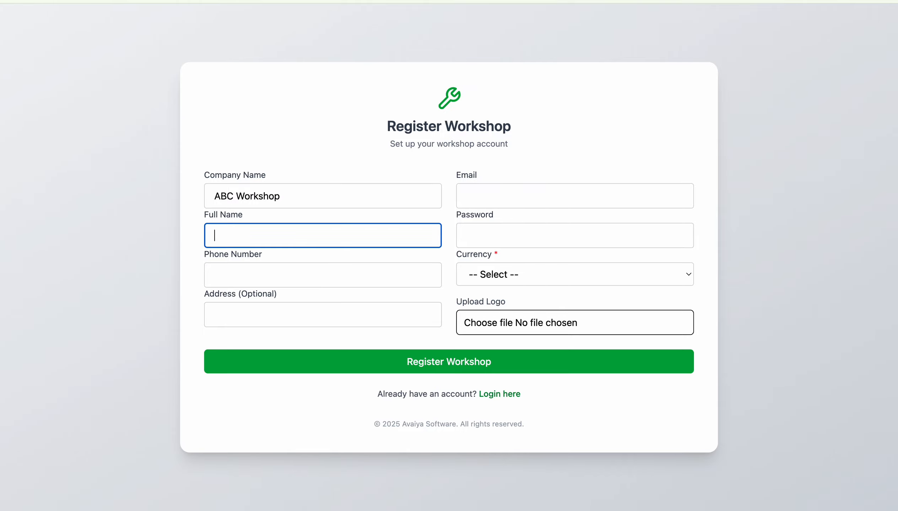
click(509, 186)
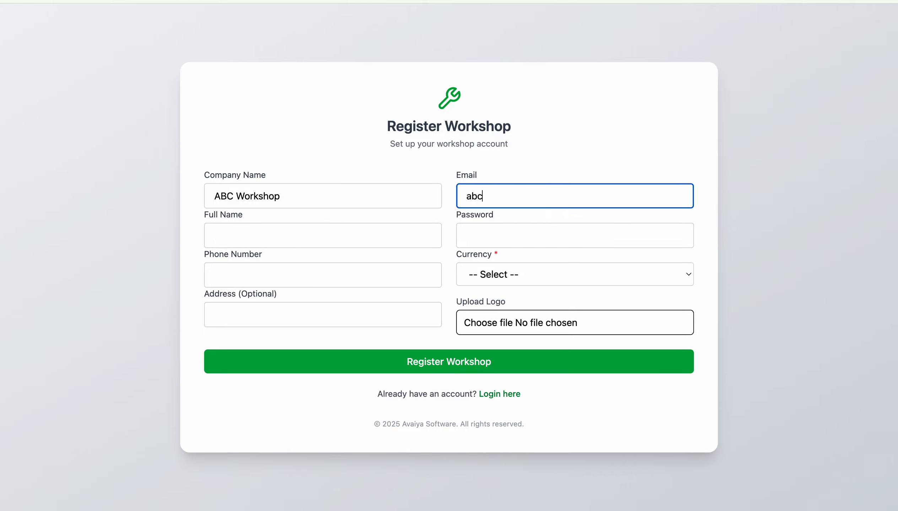
click(467, 197)
click(544, 197)
text(p.com)
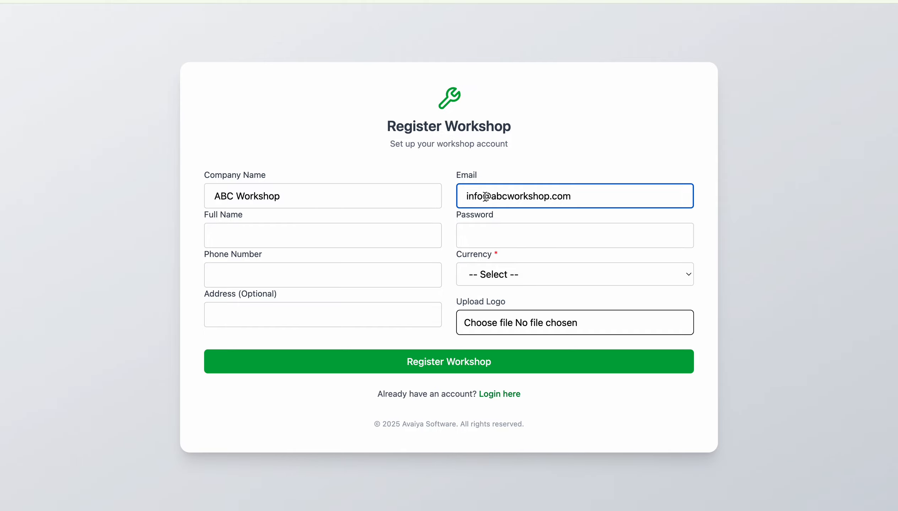
Step: Fill in the owner's full name, the phone number and the workshop address
click(287, 230)
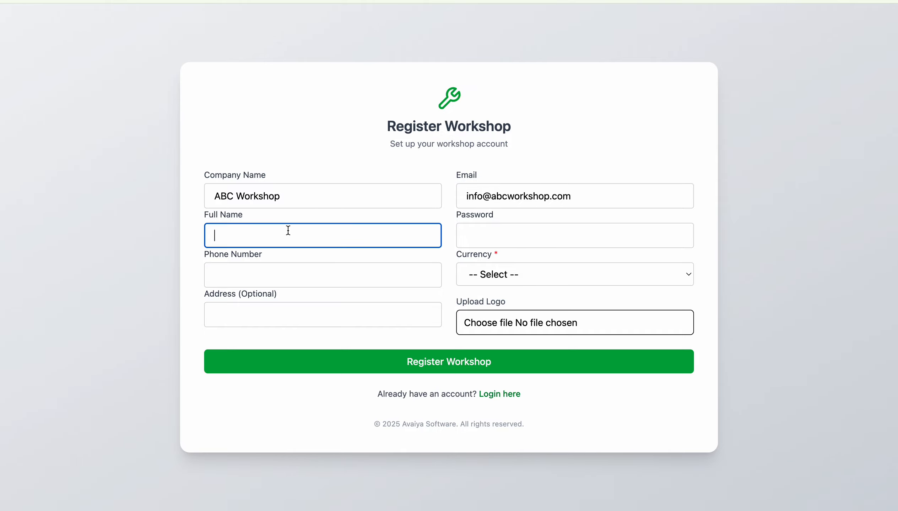
text(Owner Name)
key(Tab)
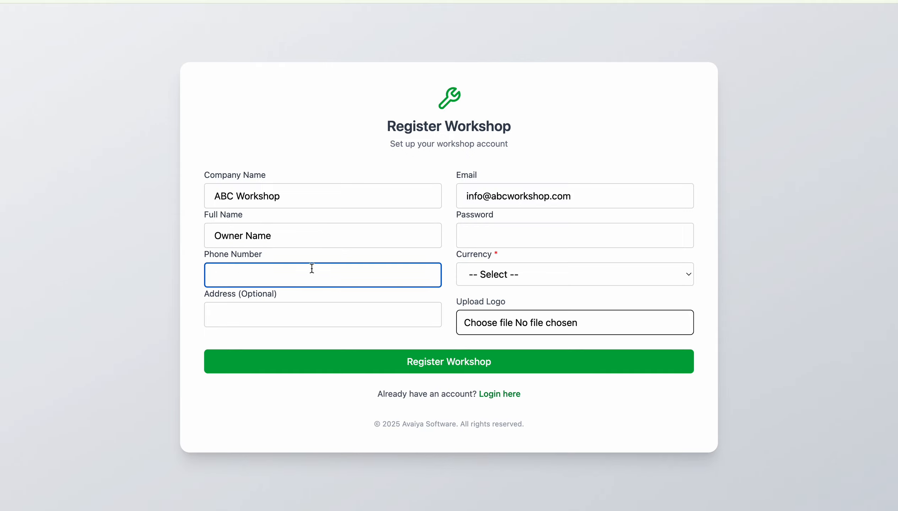
click(284, 321)
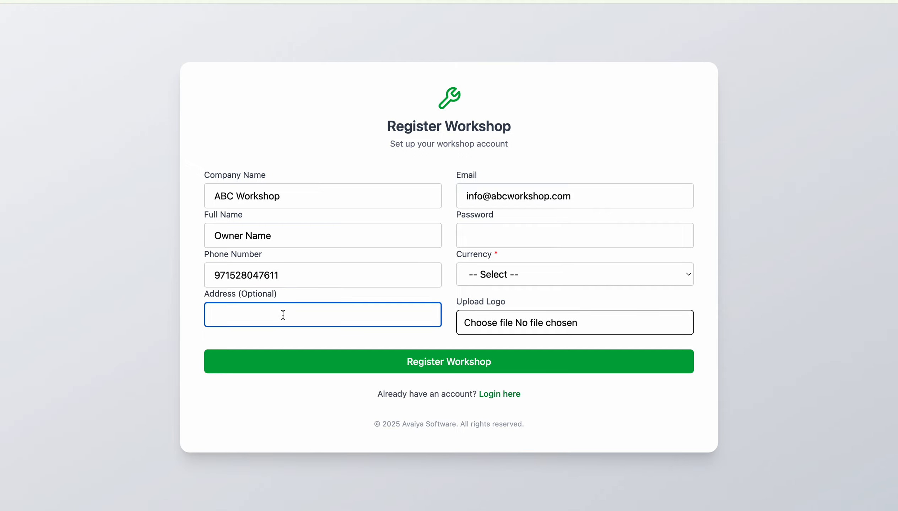
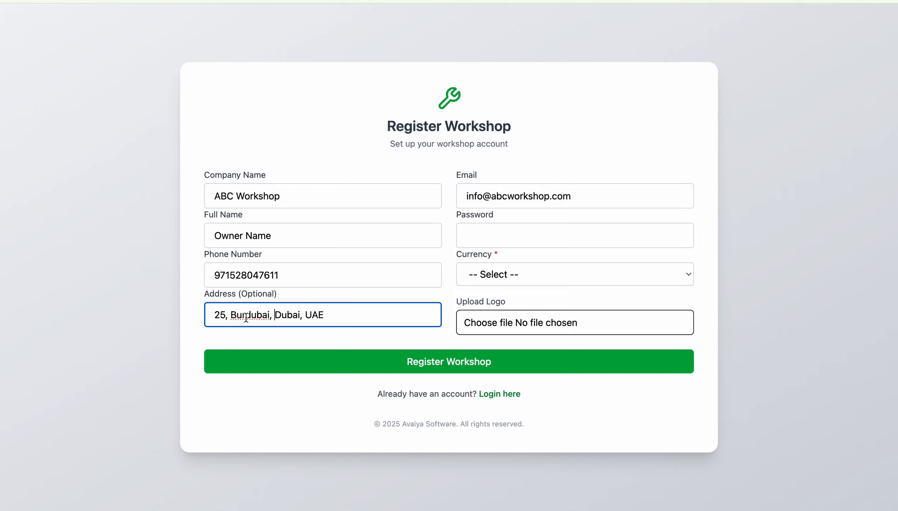
Step: Set the currency to AED United Arab Emirates Dirham and enter the account password
click(484, 274)
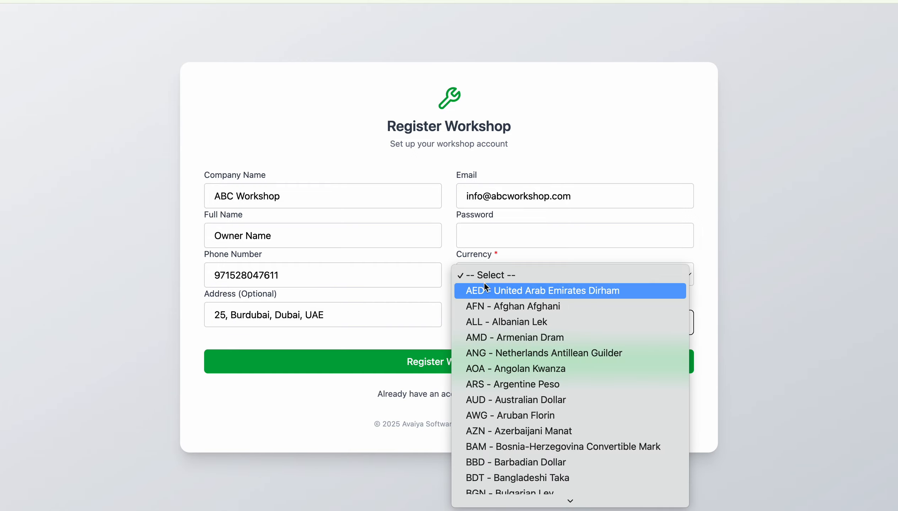
click(483, 289)
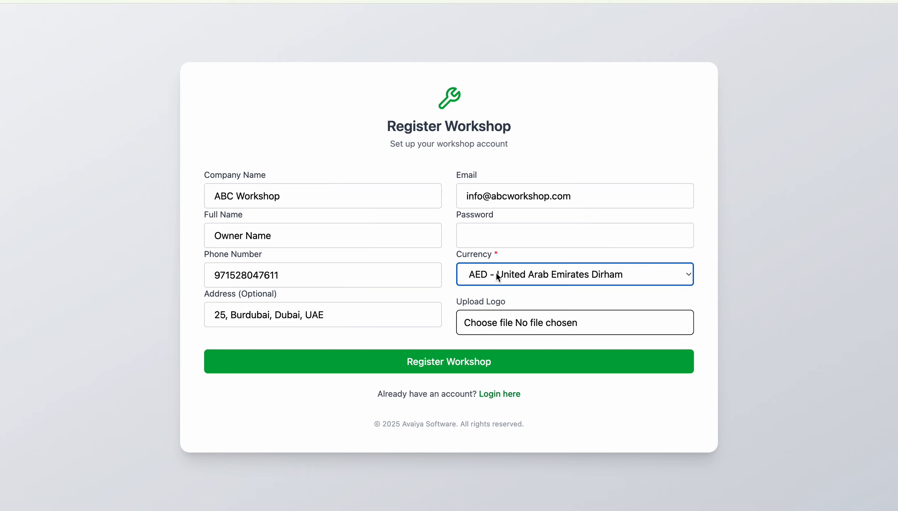
click(497, 229)
text(1234)
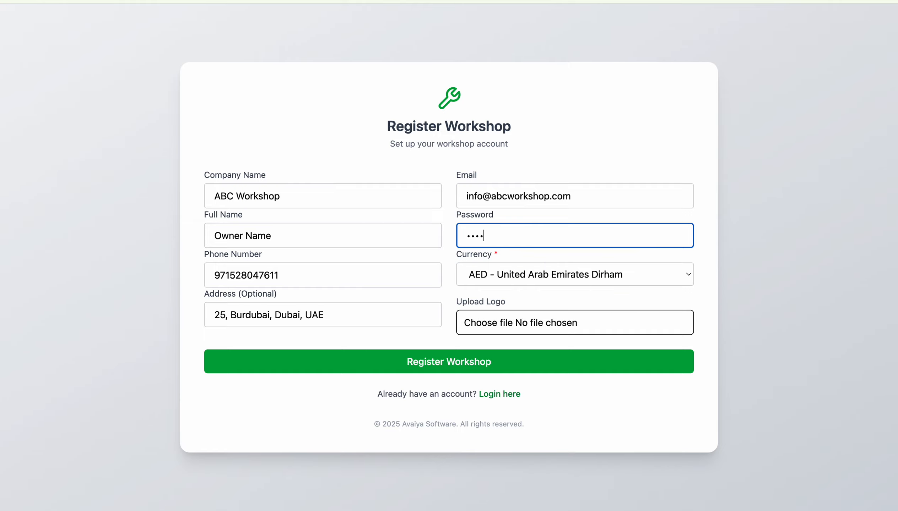
text(56)
Step: Upload the W logo PNG image as the workshop logo
click(481, 322)
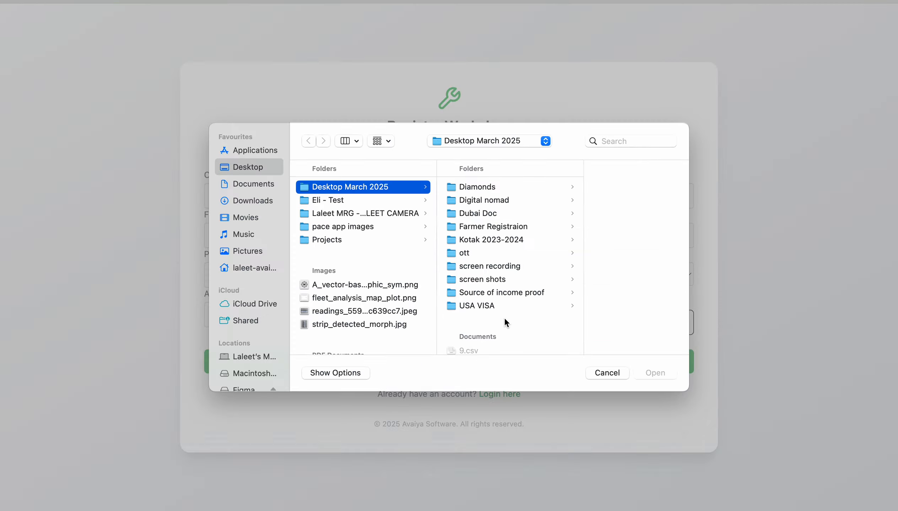
click(504, 312)
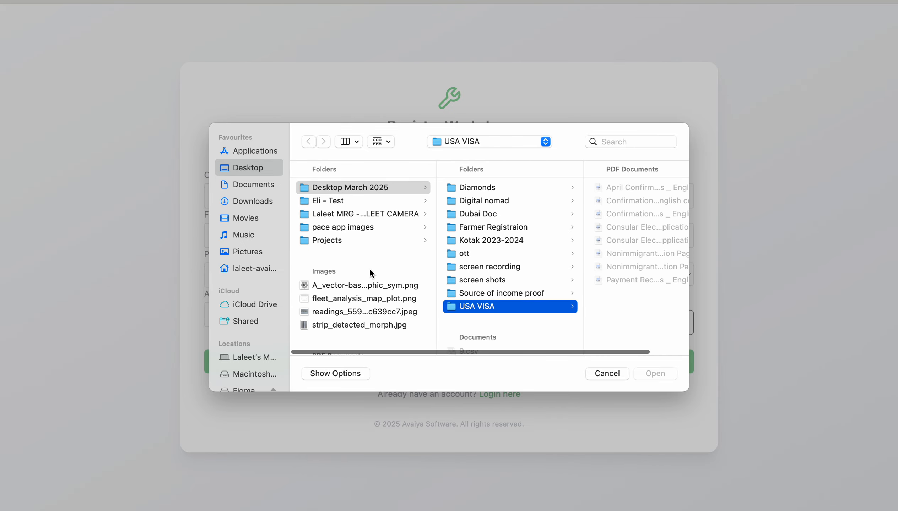
click(327, 287)
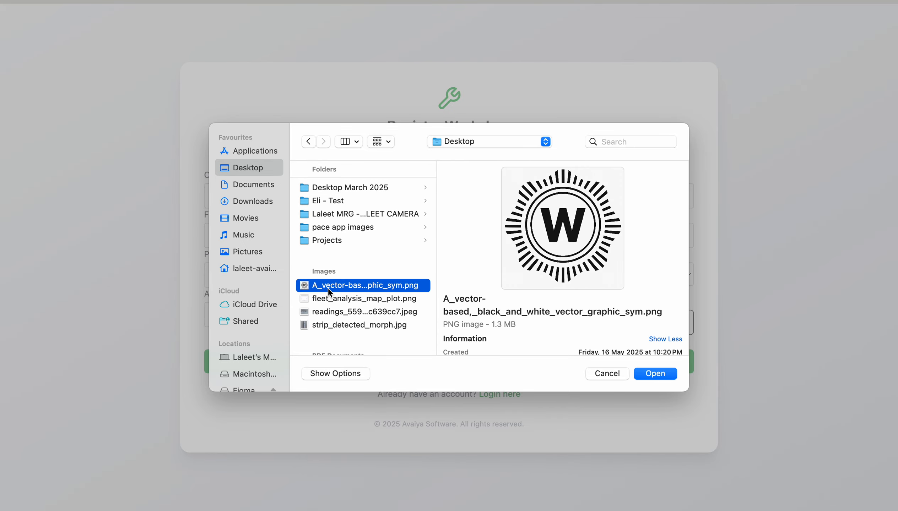
click(654, 374)
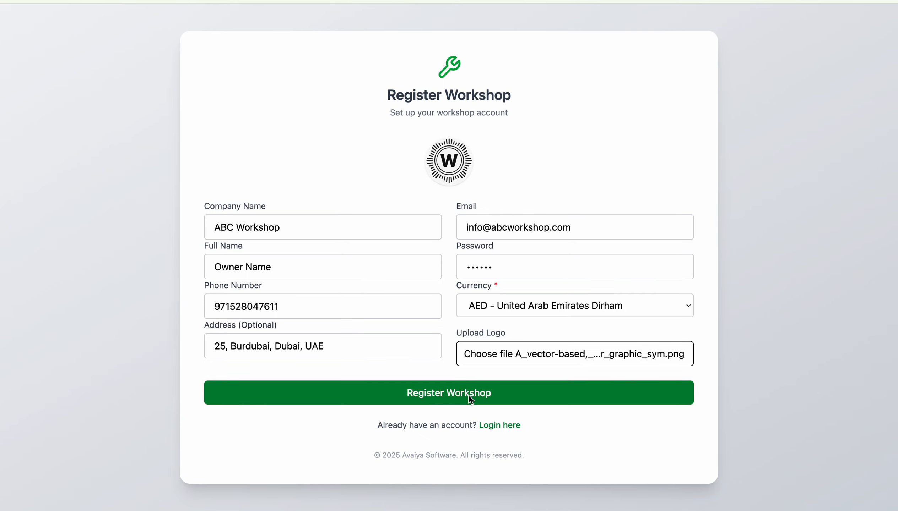
Step: Submit the registration and save the new login in the browser
click(537, 394)
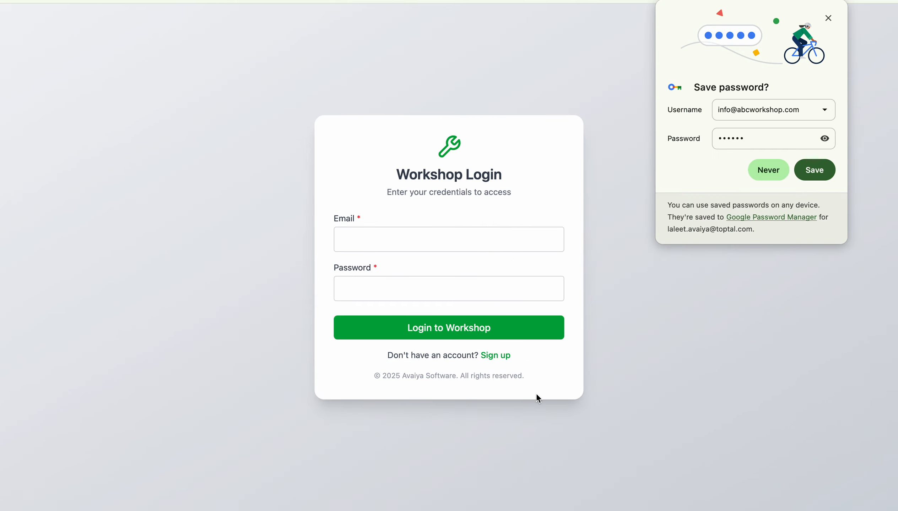
click(770, 169)
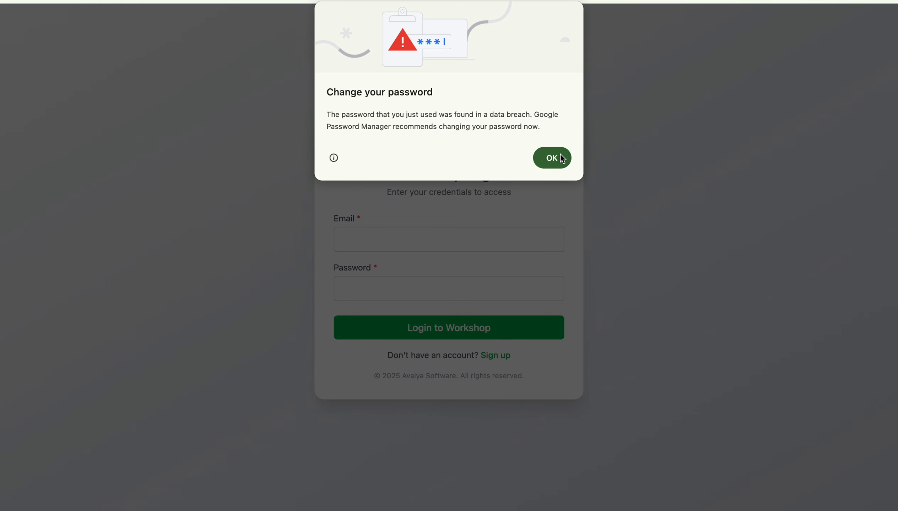
click(559, 157)
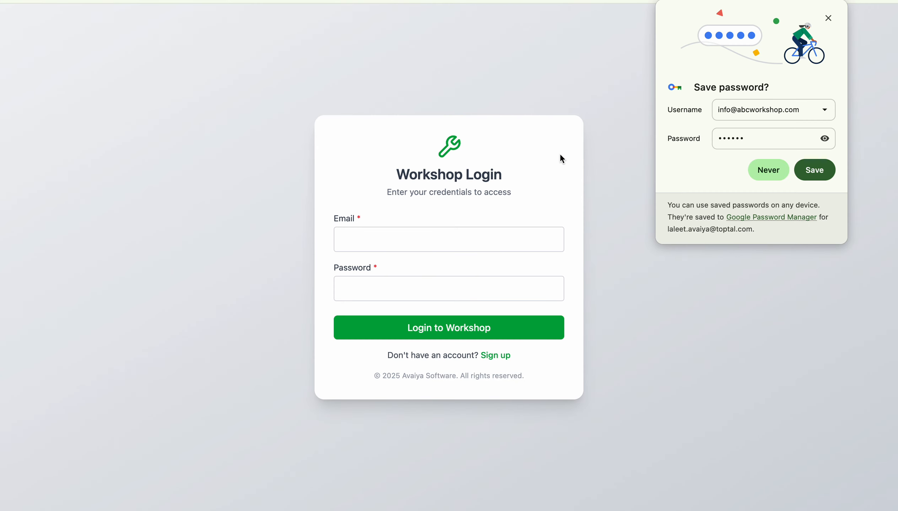
click(817, 171)
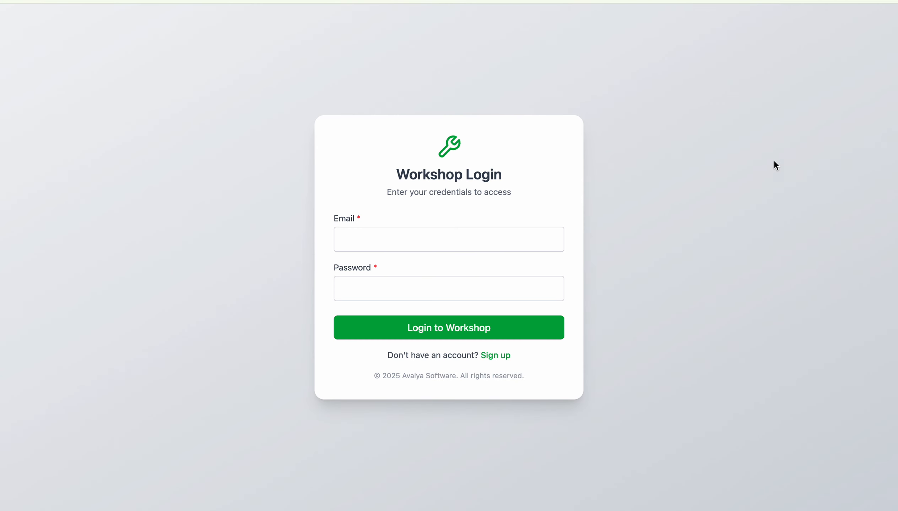
Step: Log in to the workshop account using the saved credentials
click(398, 241)
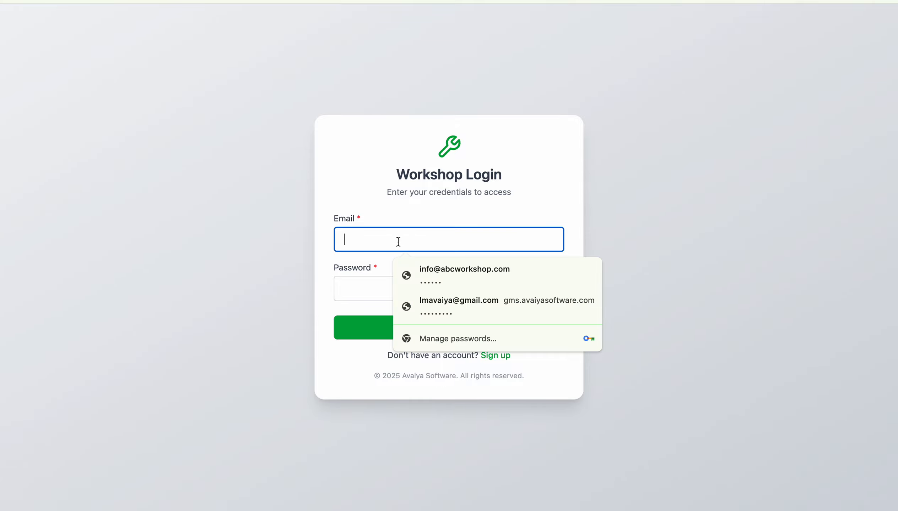
click(436, 263)
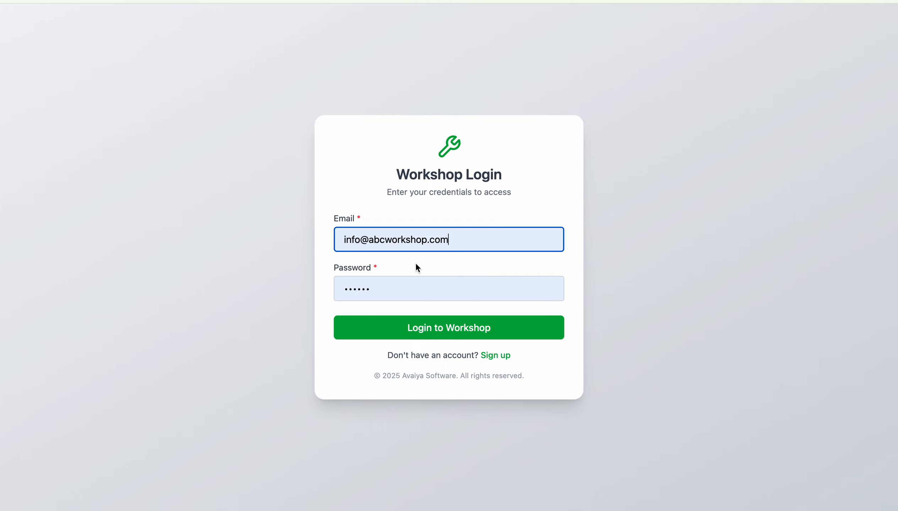
click(437, 323)
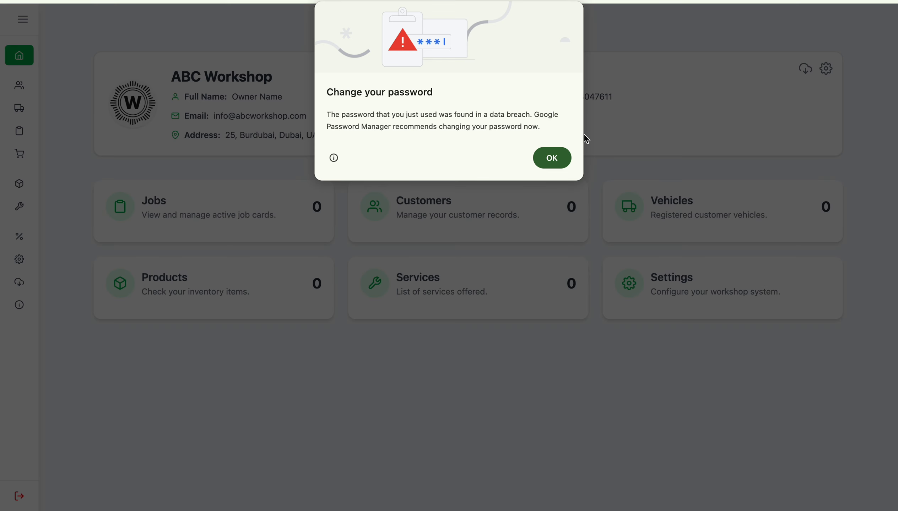
Step: Dismiss the password-breach warning and expand the sidebar to show section names
click(553, 157)
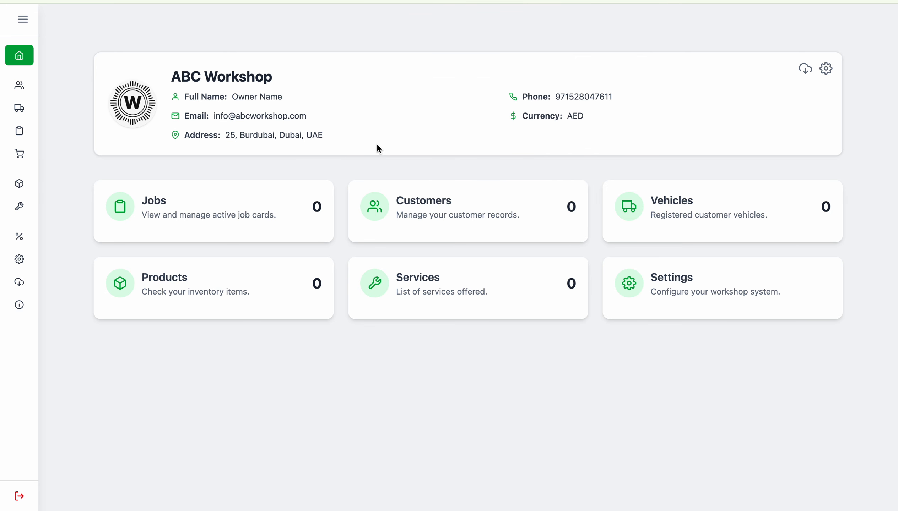
click(23, 21)
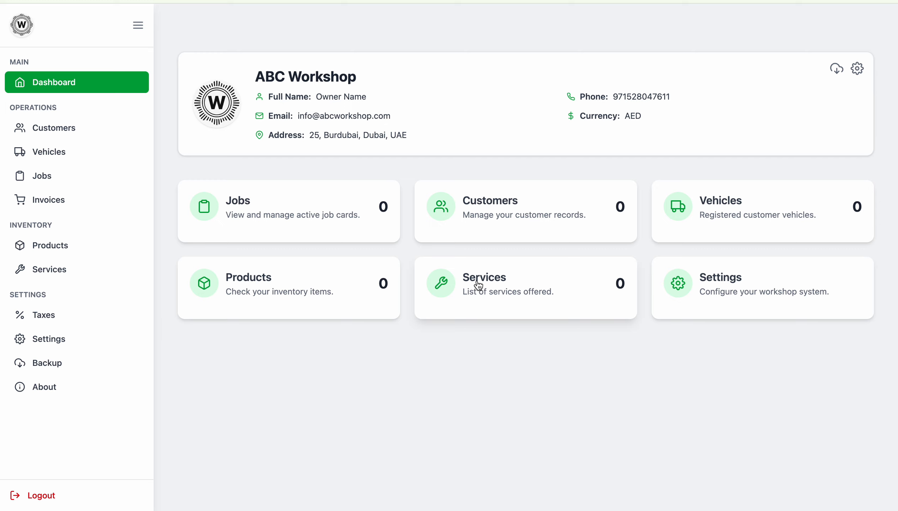
click(763, 309)
scroll(288, 167, down, 2)
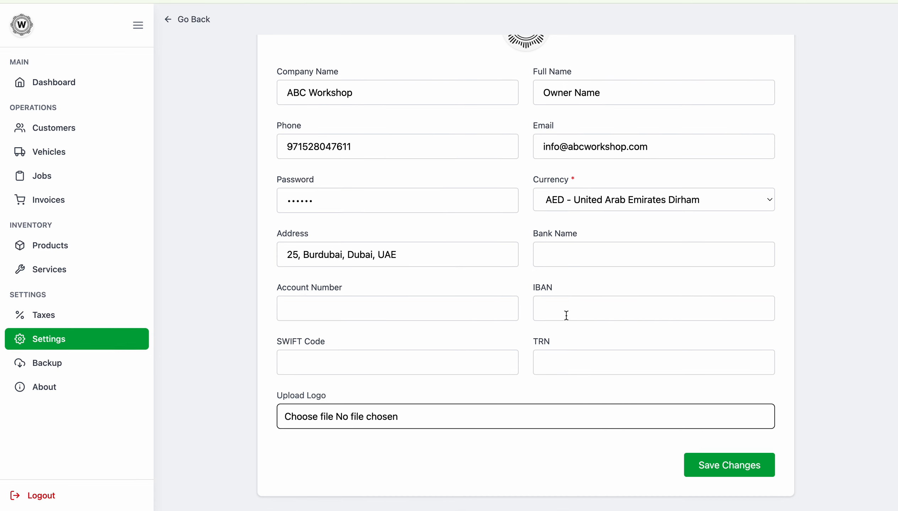
click(557, 366)
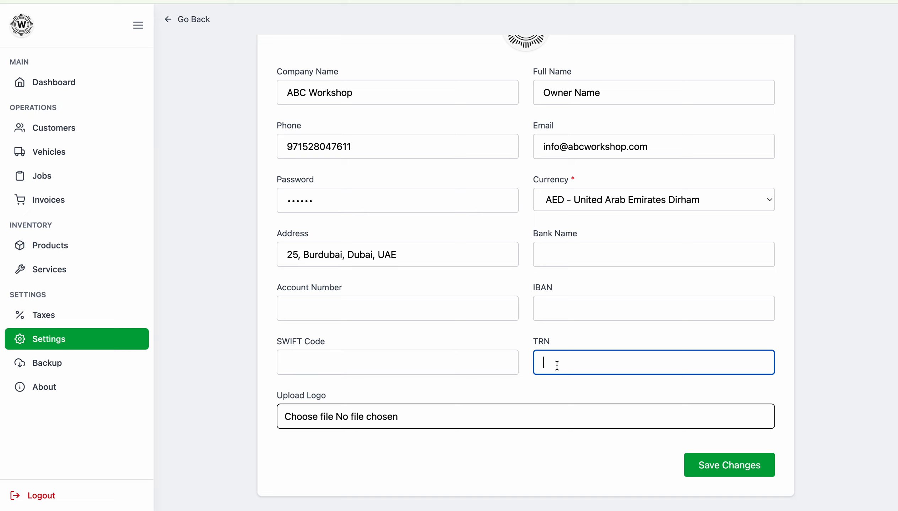
text(123456)
double_click(551, 358)
scroll(378, 315, up, 3)
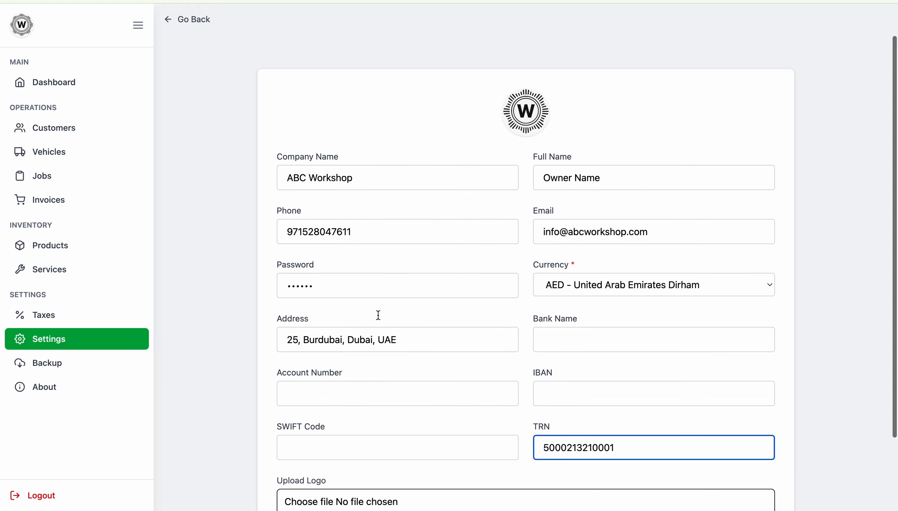
scroll(524, 119, down, 3)
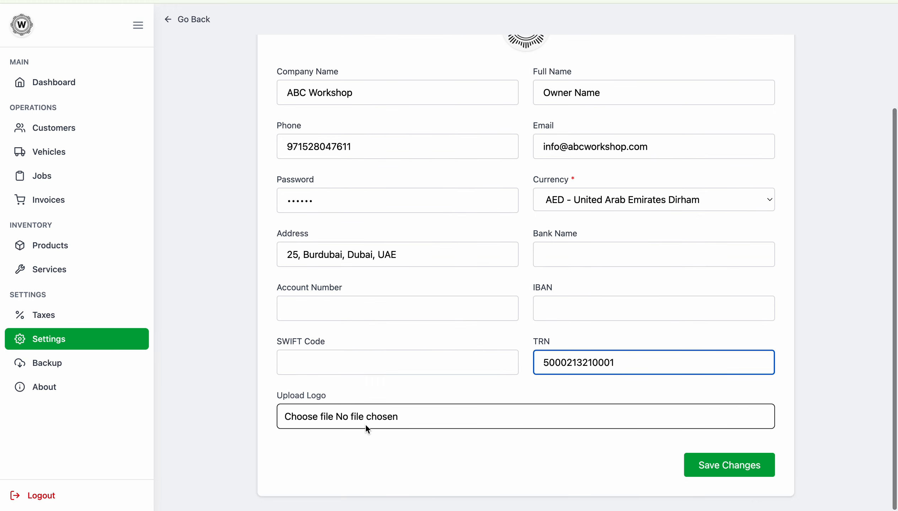
click(704, 460)
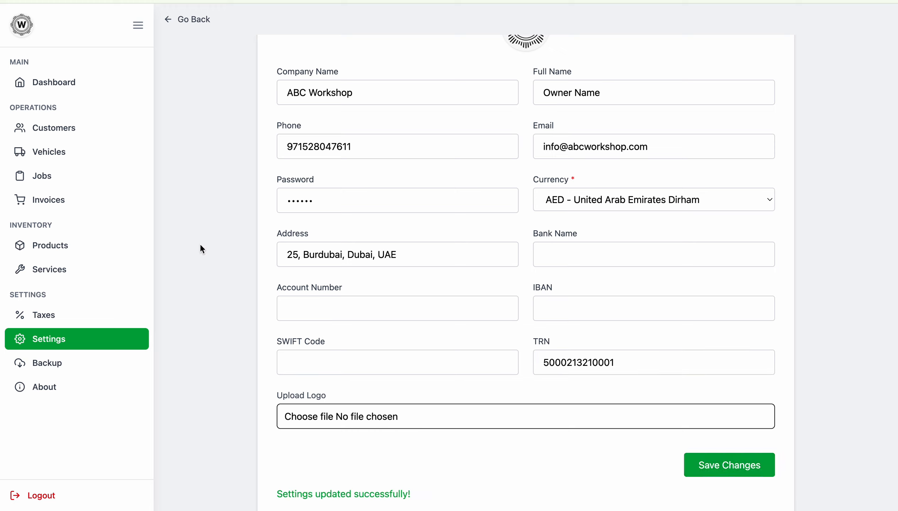
Step: Add a tax named VAT at 5% in the Taxes list
click(54, 311)
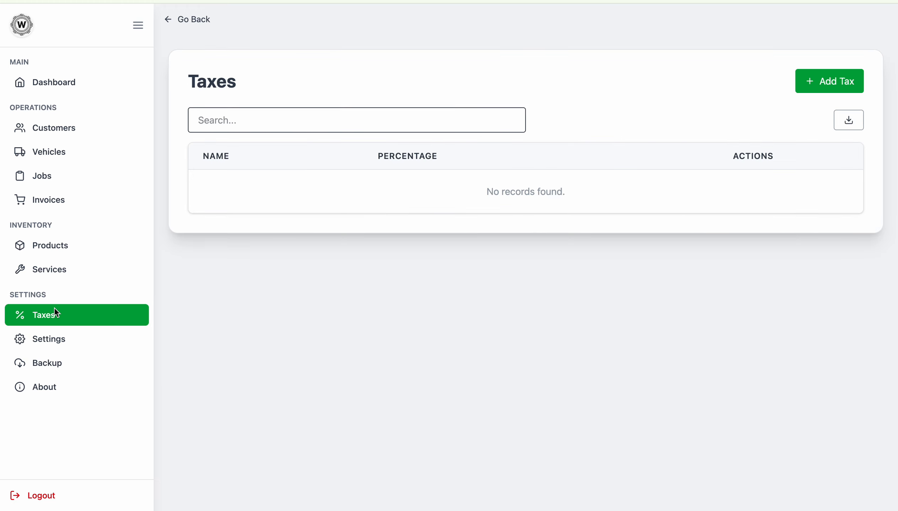
click(545, 156)
click(823, 88)
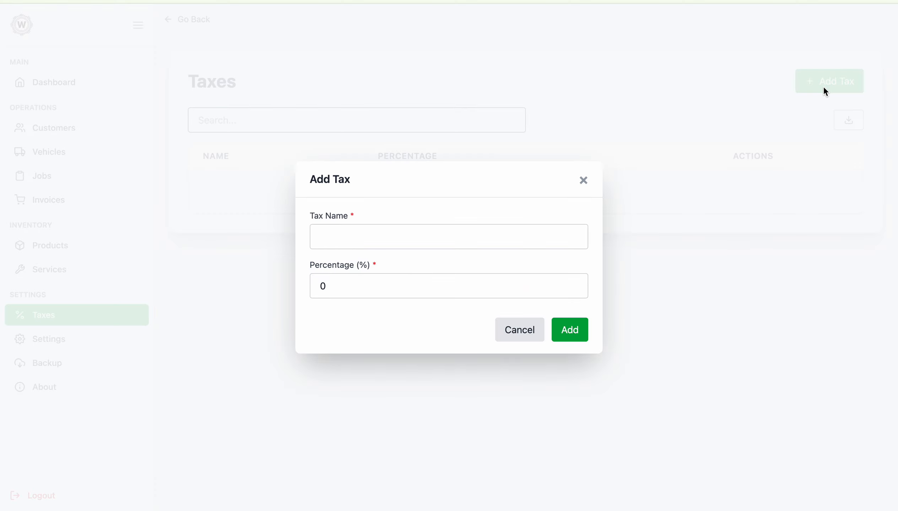
click(426, 229)
text(VAT)
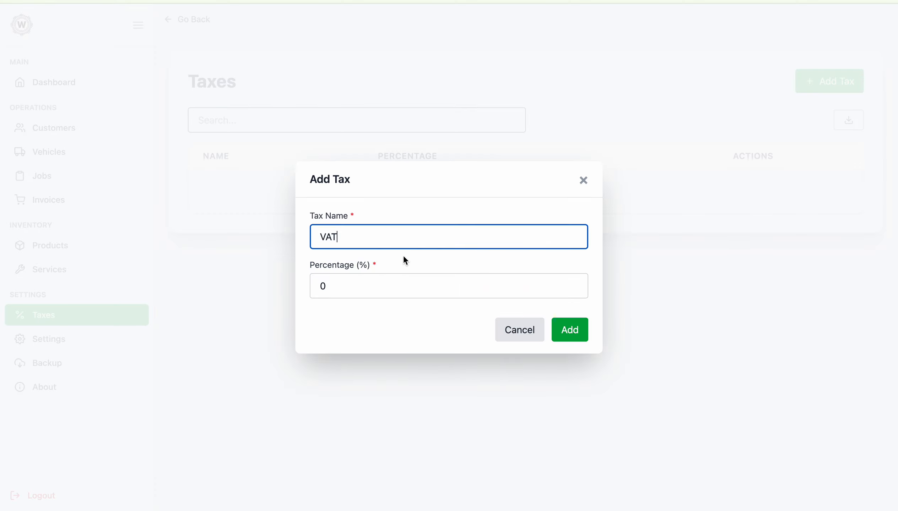
click(373, 289)
double_click(373, 288)
text(5)
click(570, 326)
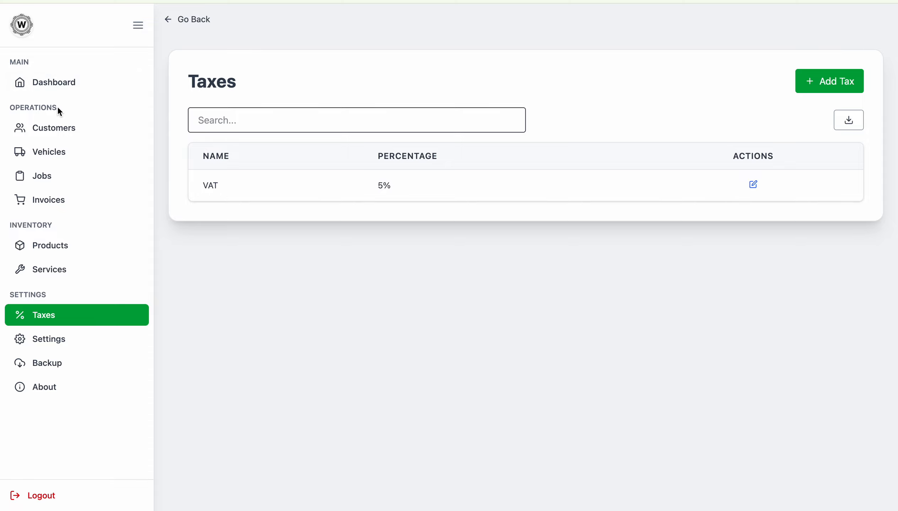
Step: Add a customer, filling name, phone, e-mail and address from the browser's suggestions
click(52, 132)
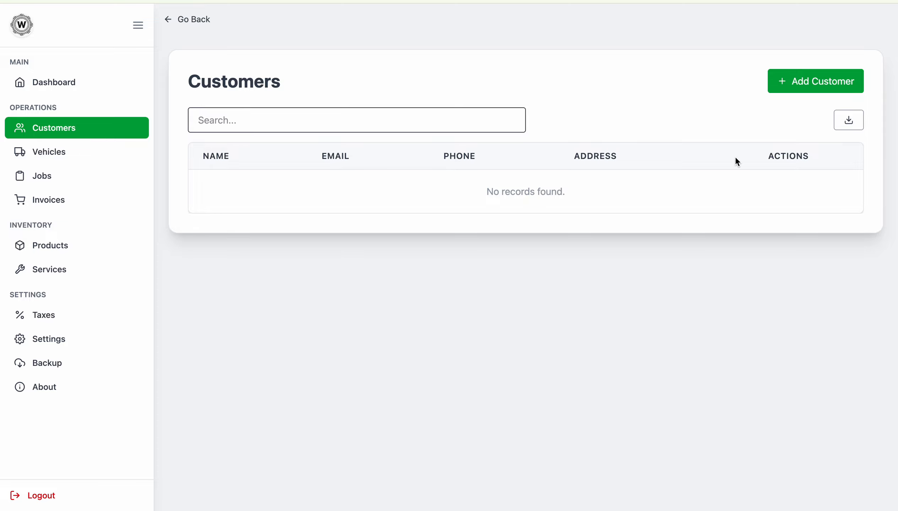
click(798, 89)
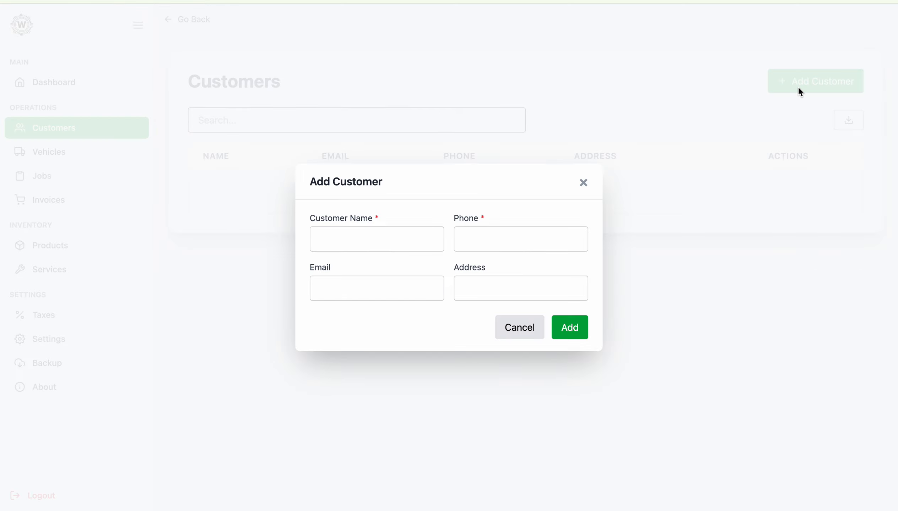
click(370, 239)
click(387, 271)
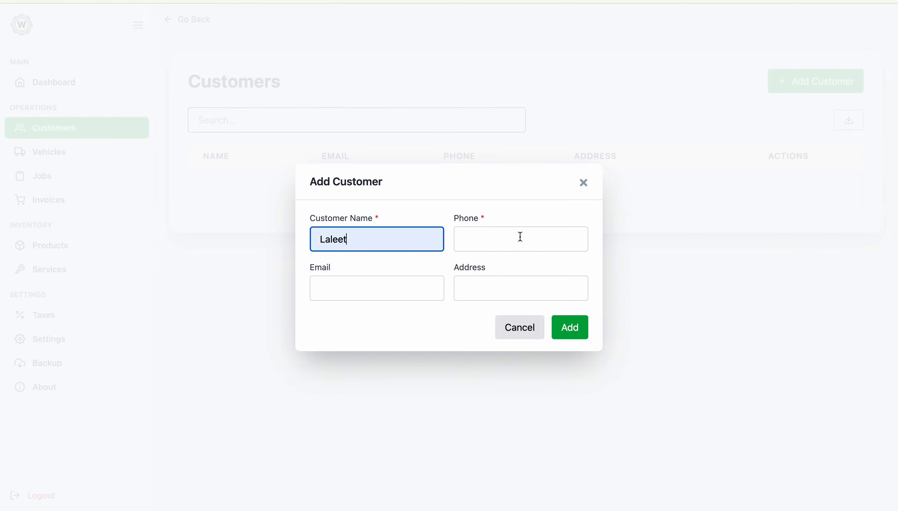
click(519, 238)
click(520, 269)
click(381, 284)
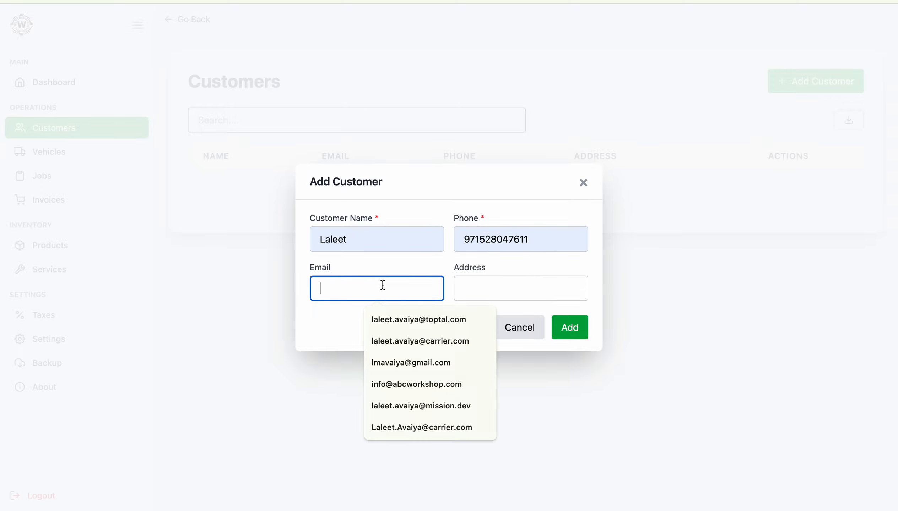
click(387, 365)
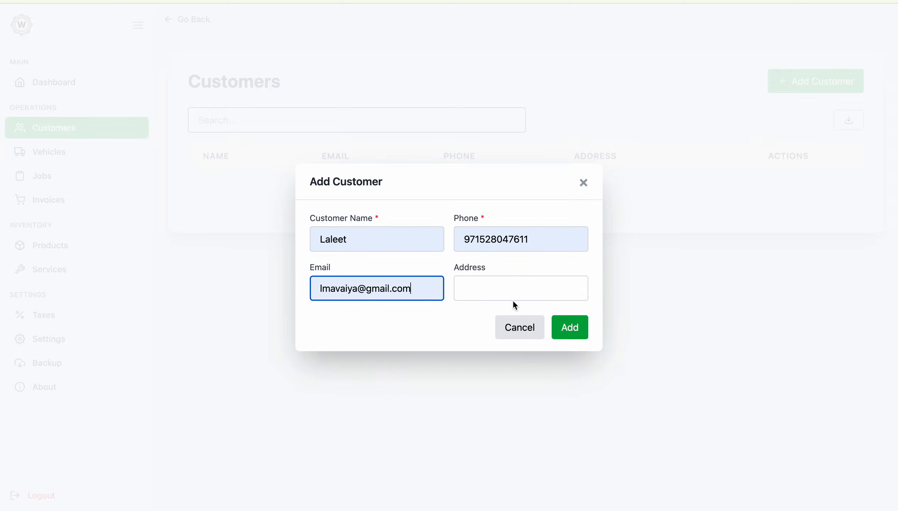
click(513, 292)
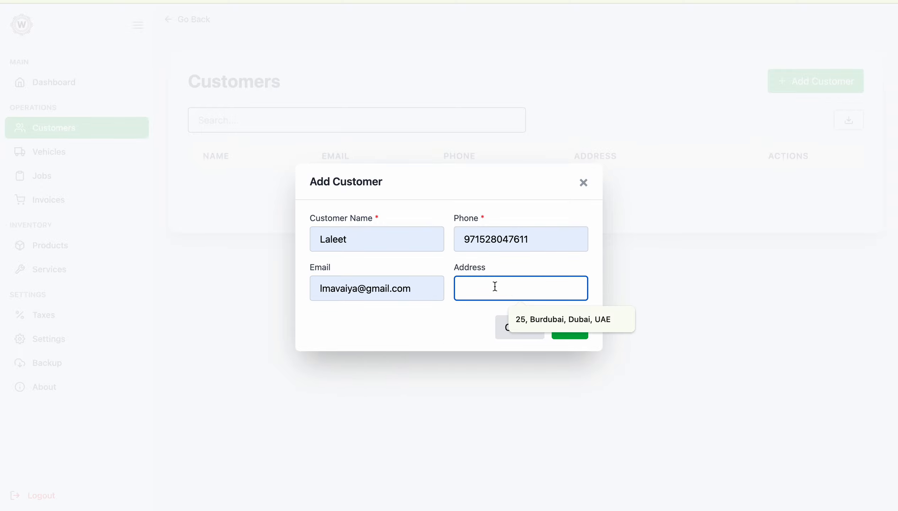
click(527, 319)
click(570, 327)
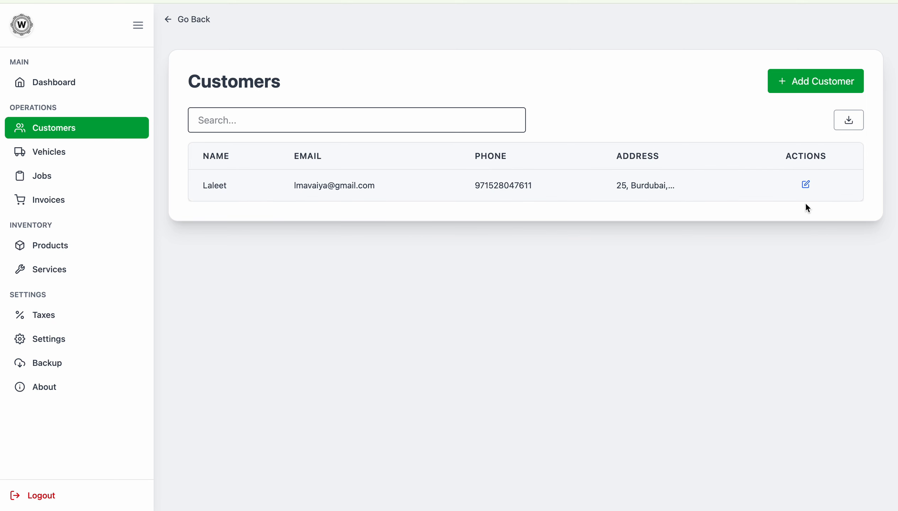
Step: Review the new customer's details without changes, then go to the Vehicles list
click(805, 186)
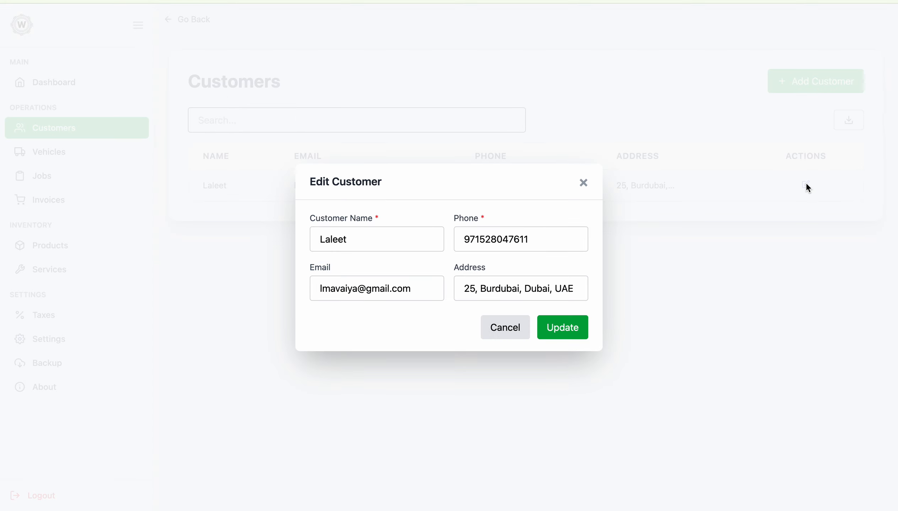
click(506, 321)
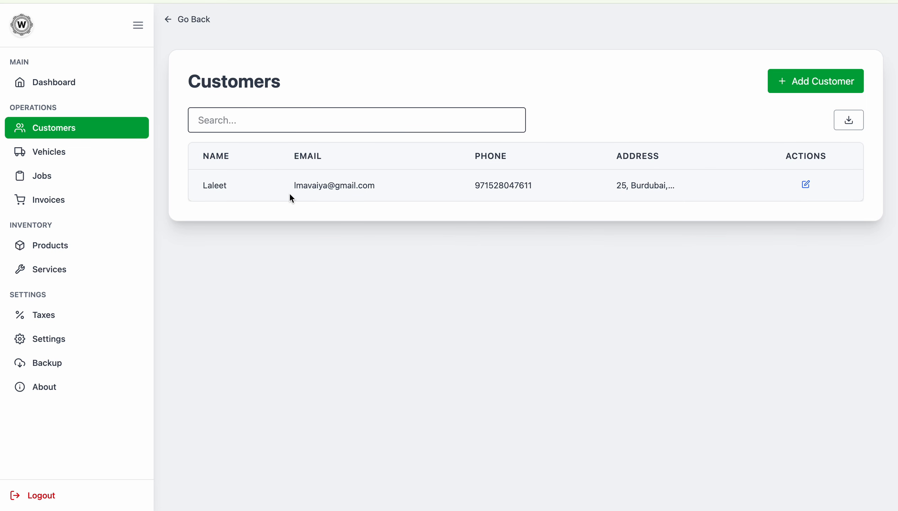
click(65, 150)
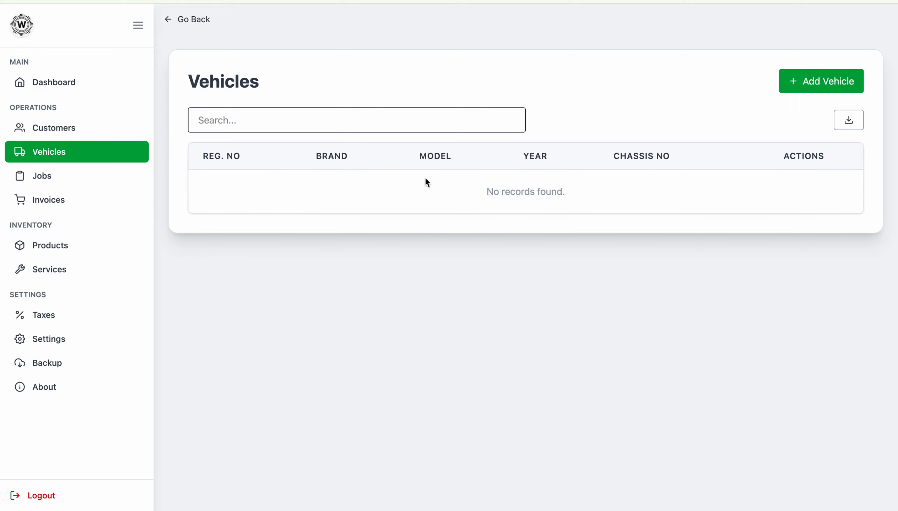
Step: Start a new vehicle for the new customer with registration GJ051212 and chassis 123456
click(834, 84)
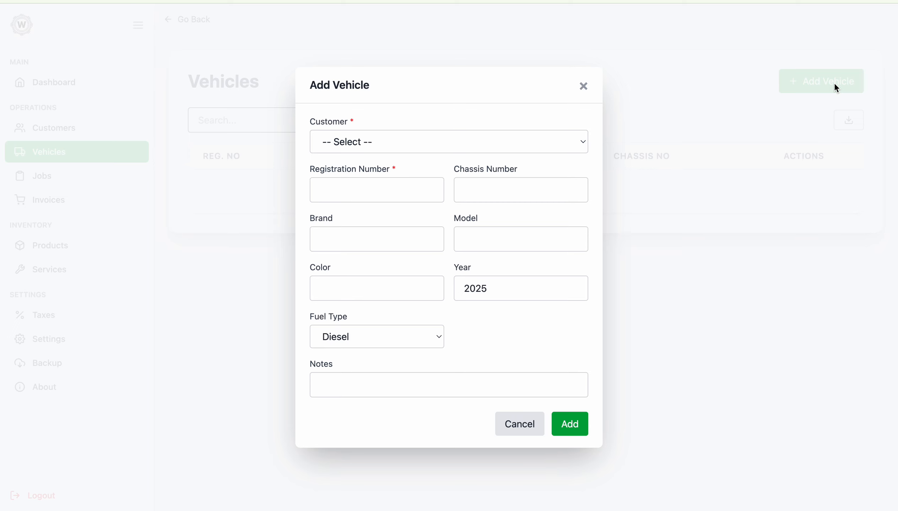
click(375, 152)
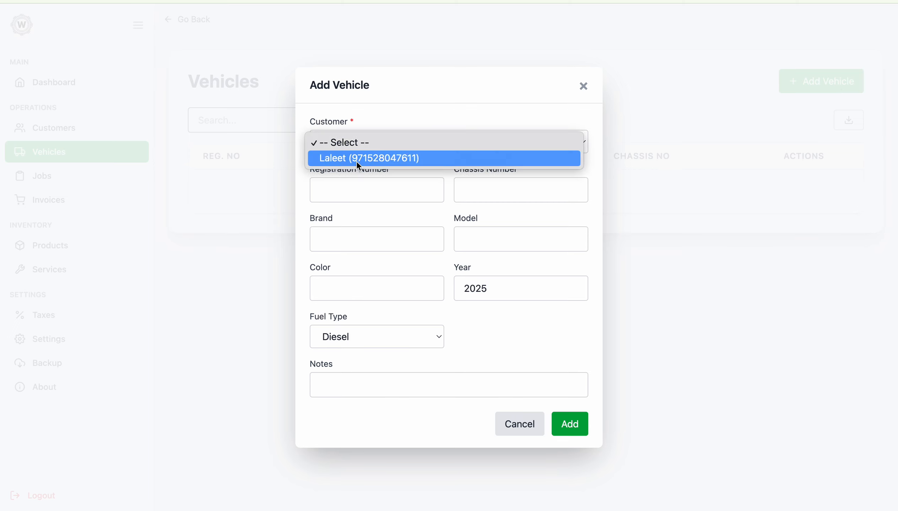
click(356, 160)
click(338, 187)
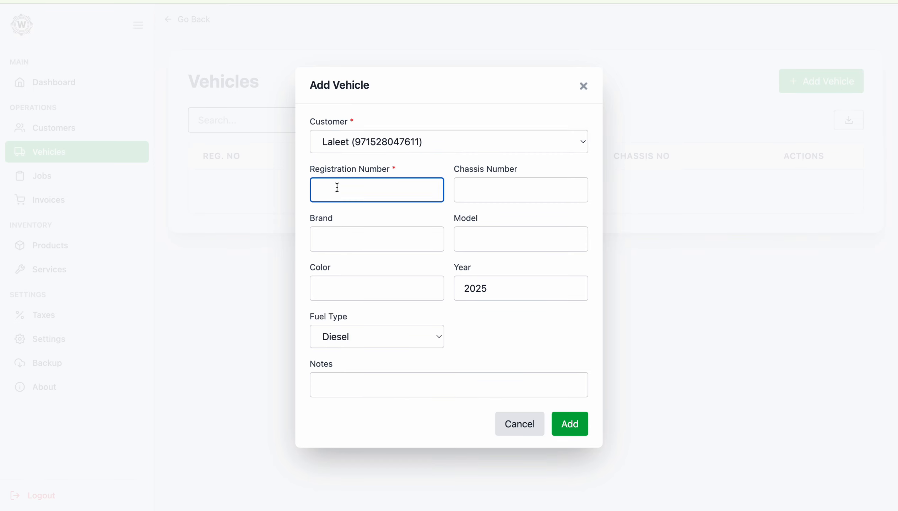
text(GJ051212)
click(485, 188)
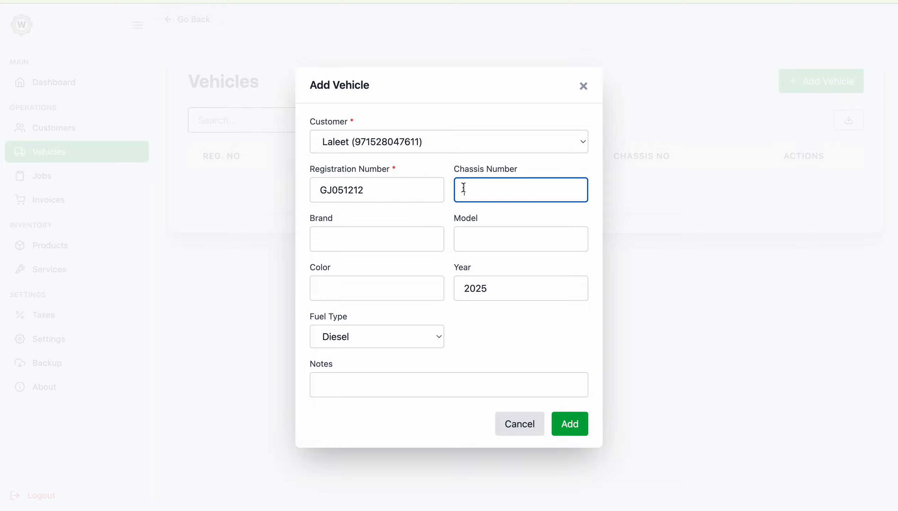
text(123456)
Step: Enter brand Hero, model Activa, colour Black, year 2022, Diesel fuel, and save the vehicle
click(379, 237)
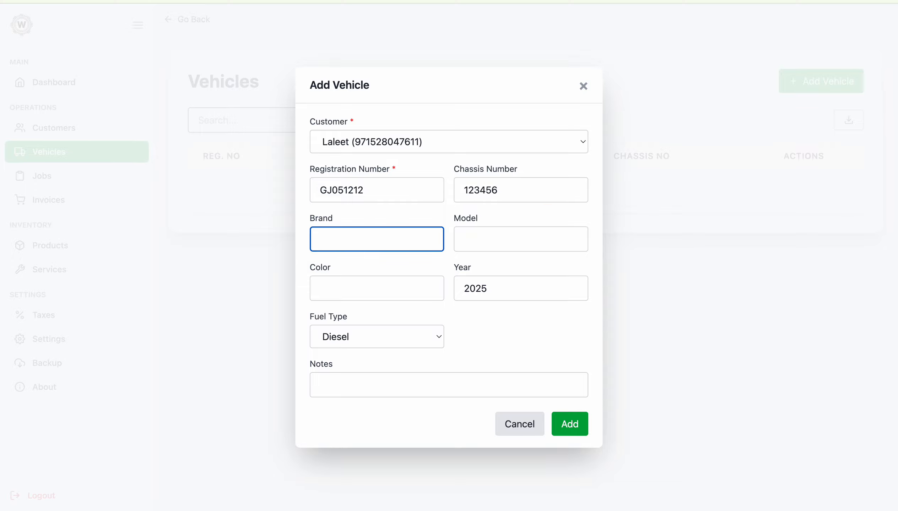
text(Hero)
key(Tab)
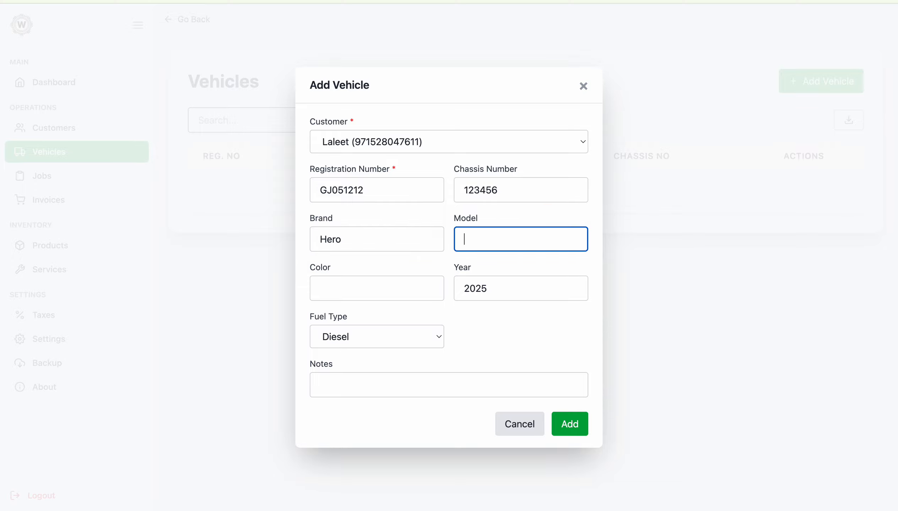
text(Activa 2)
key(BackSpace)
key(BackSpace)
key(Tab)
text(Black)
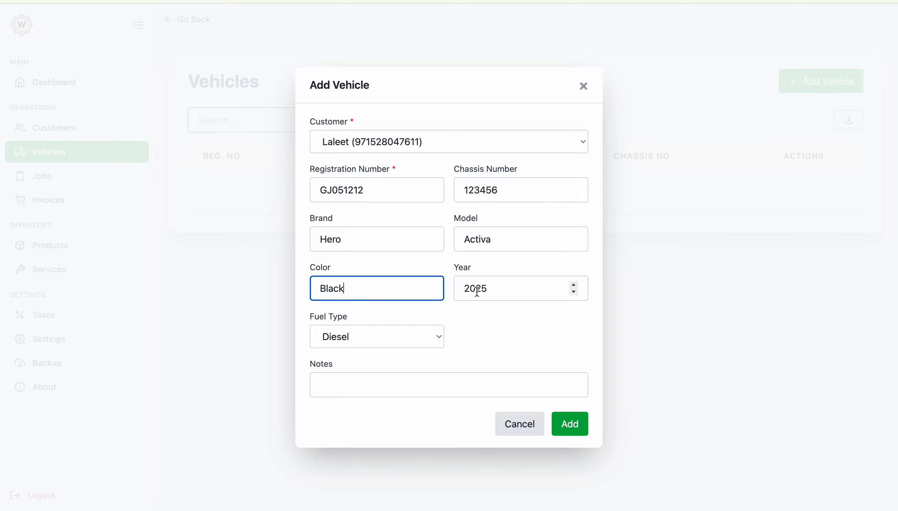
click(573, 292)
click(573, 292)
click(574, 292)
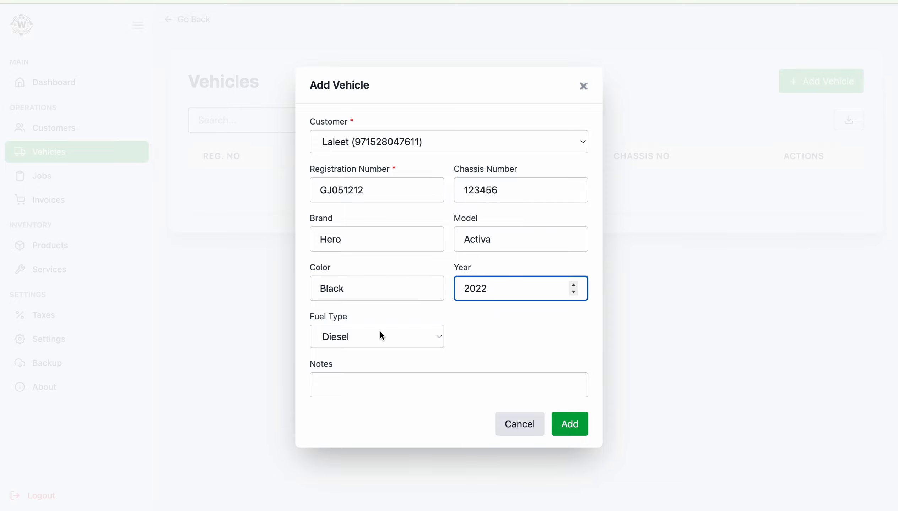
click(361, 334)
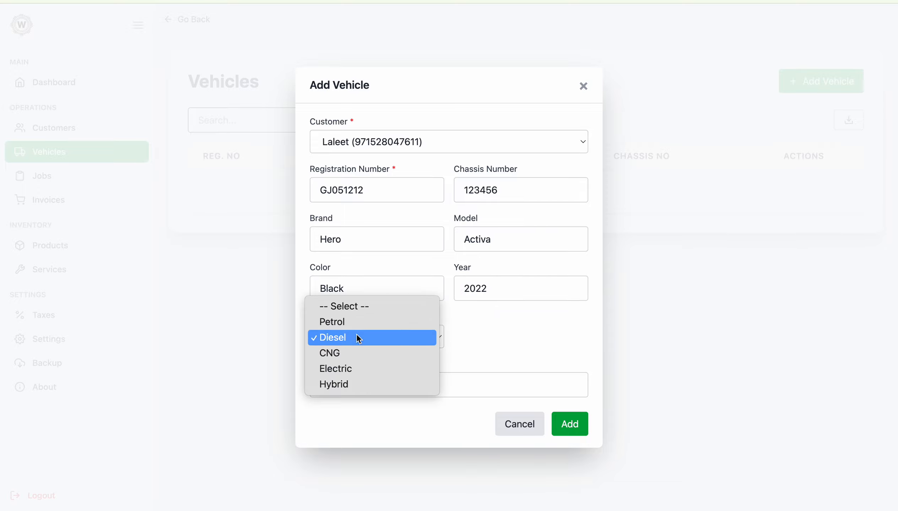
click(473, 344)
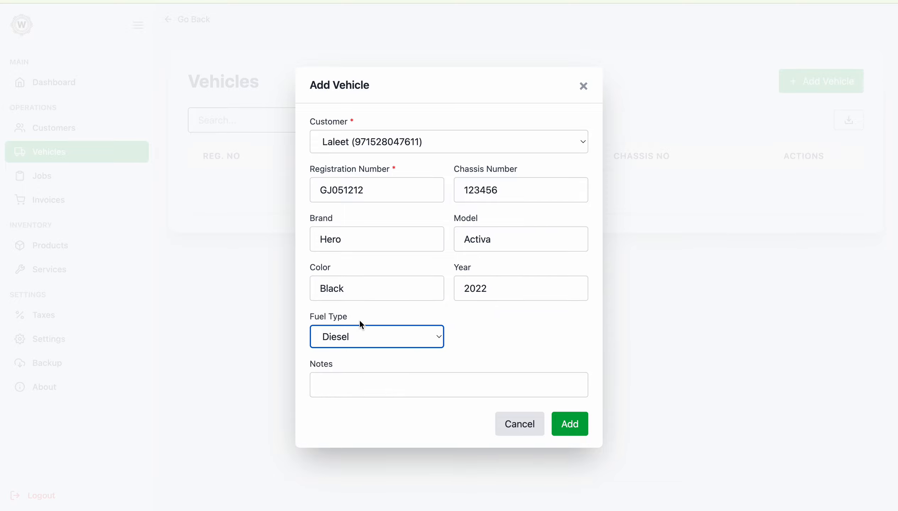
click(337, 378)
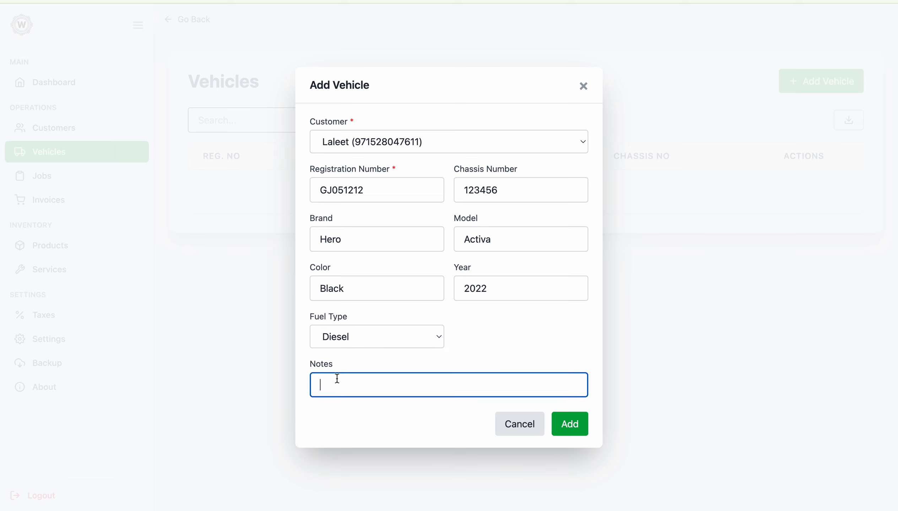
click(579, 423)
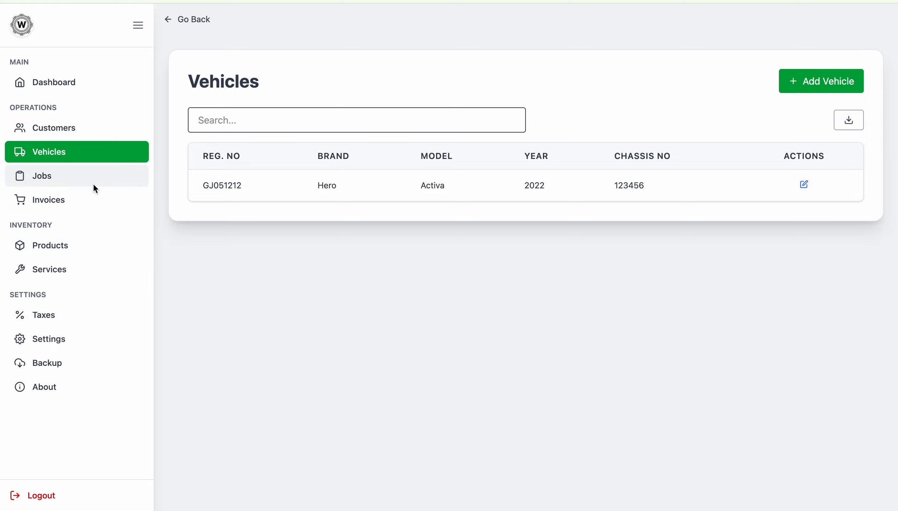
Step: Start a new product named Oil with SKU 1, description Car Oil and unit 1
click(49, 252)
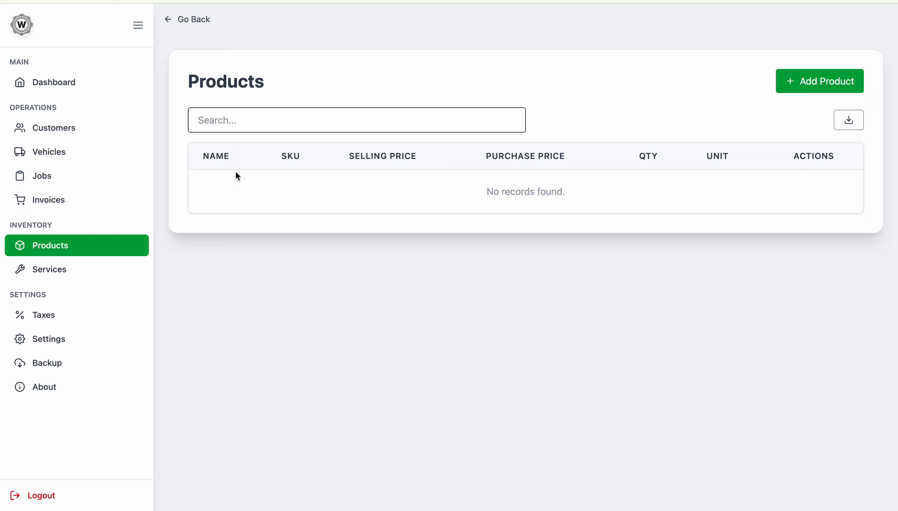
click(839, 81)
click(419, 187)
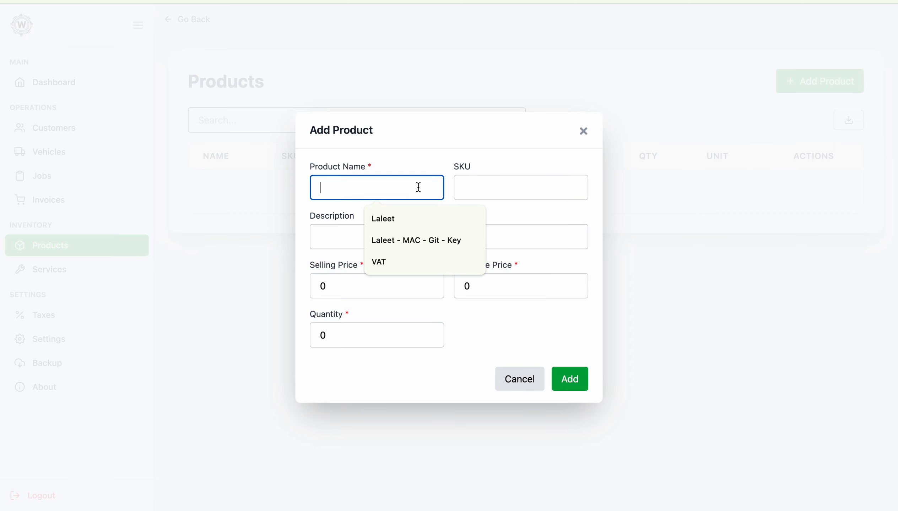
text(Oil)
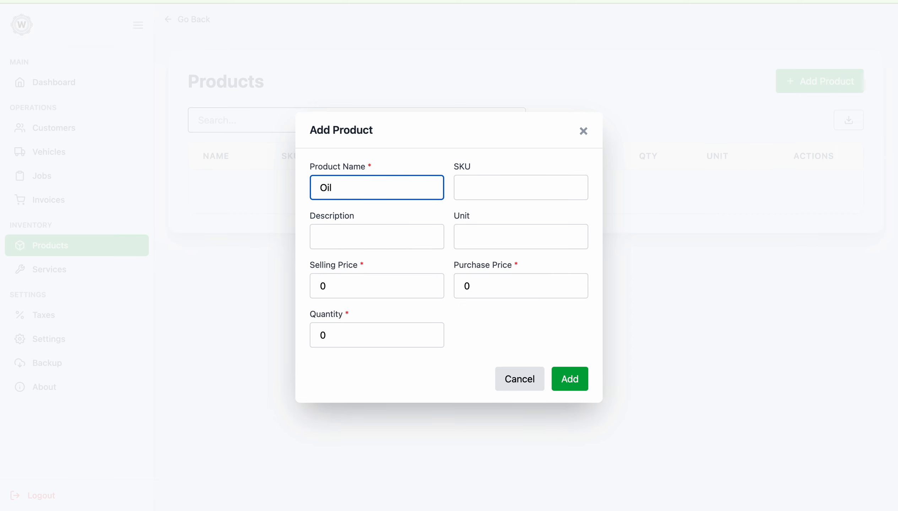
key(Tab)
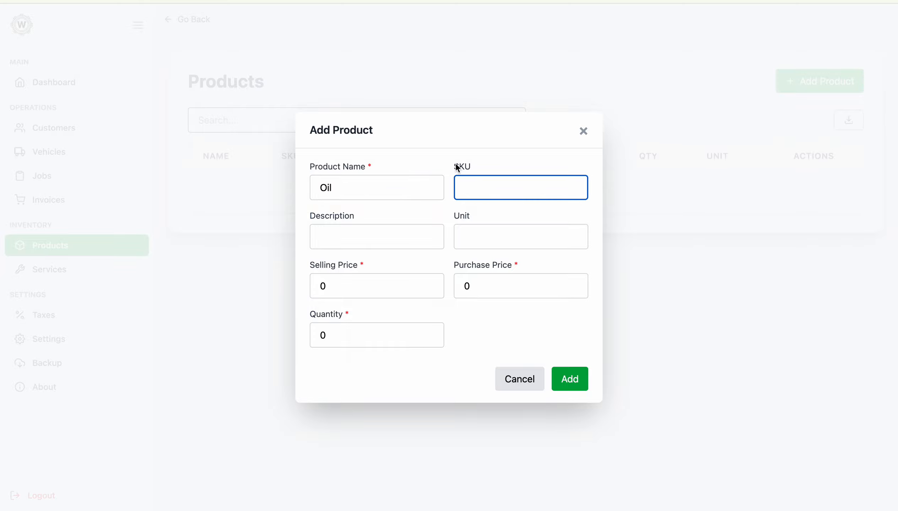
text(1)
click(336, 233)
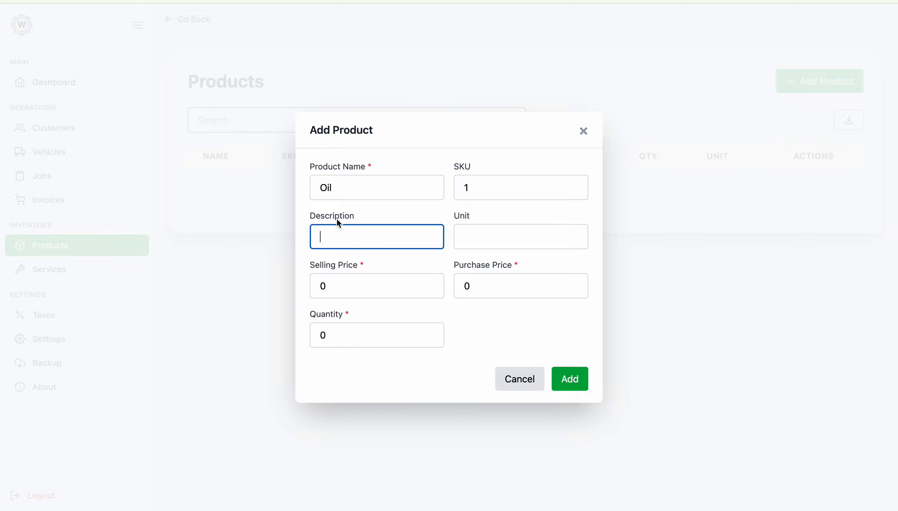
text(Car Oil)
key(Tab)
text(1)
Step: Give the Oil product selling price 100, purchase price 80, quantity 1, and save it
click(340, 282)
key(ctrl+a)
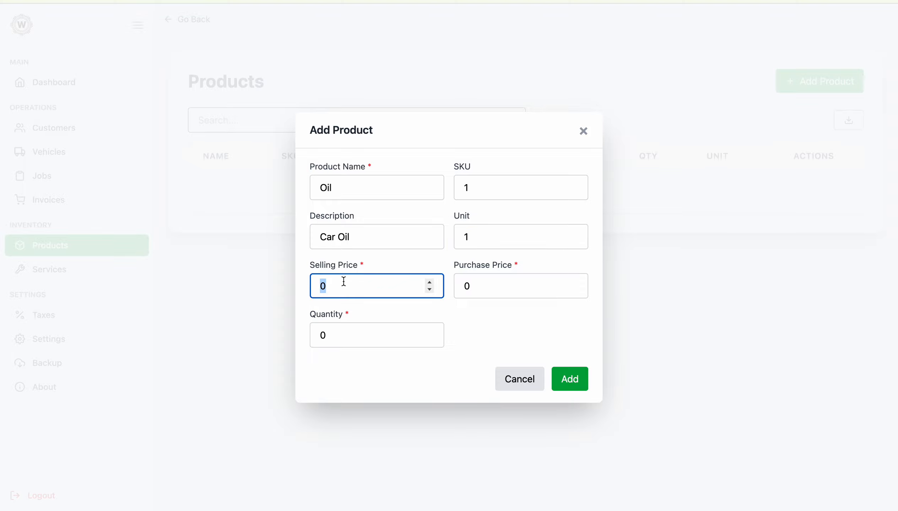
text(100)
click(509, 282)
key(ctrl+a)
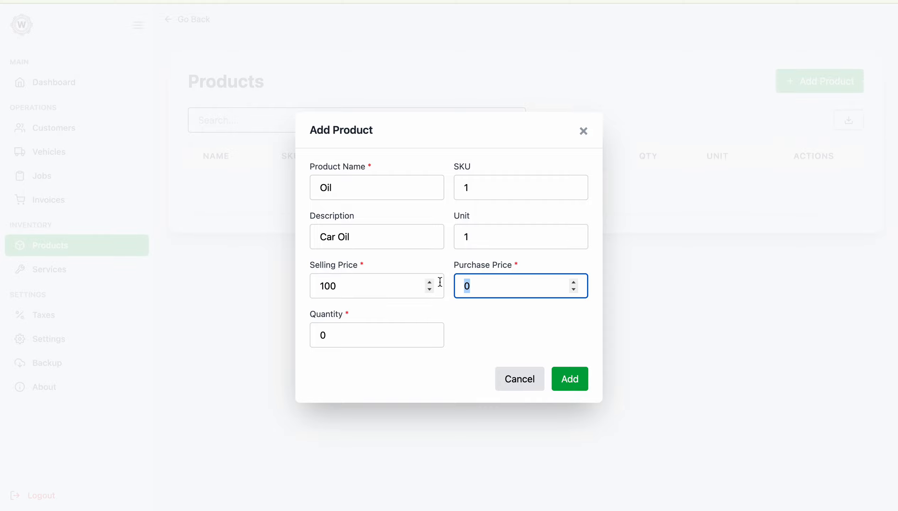
text(80)
double_click(333, 334)
text(1)
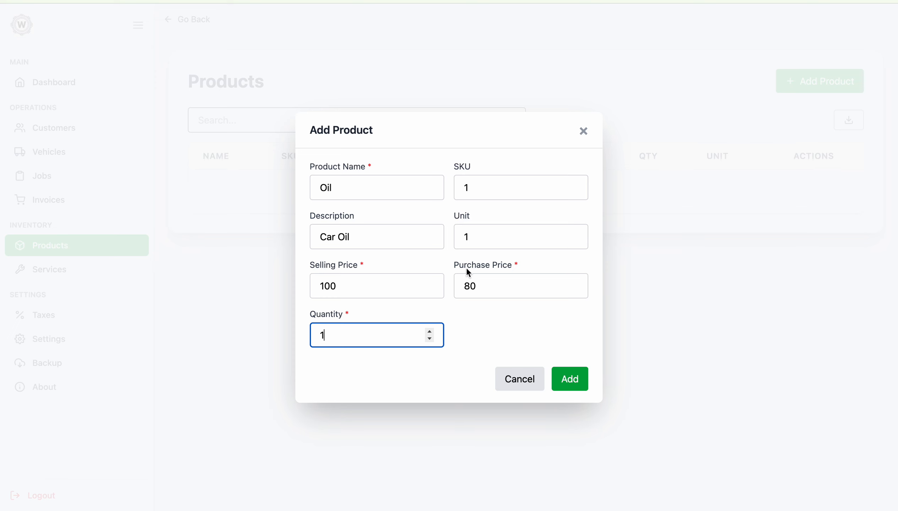
click(562, 373)
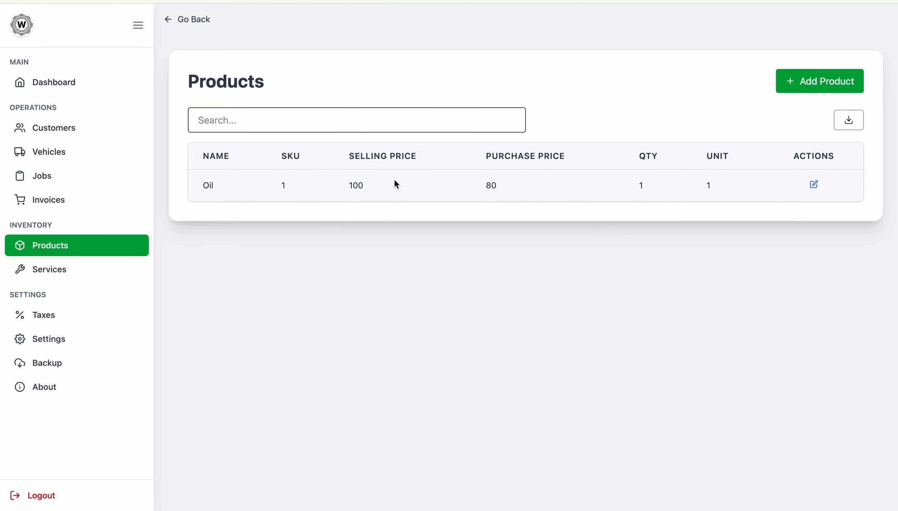
Step: Add the service Oil Replacement Charge, with the same description, priced at 20
click(69, 269)
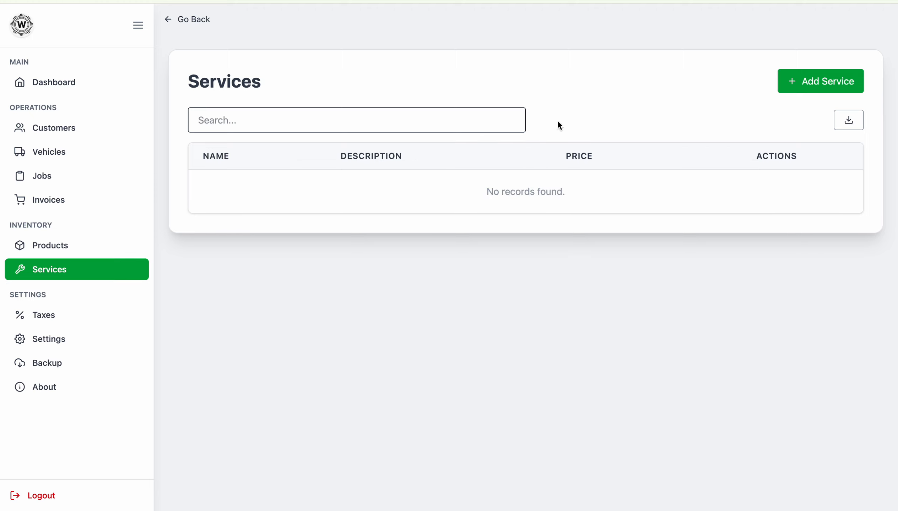
click(817, 79)
click(321, 233)
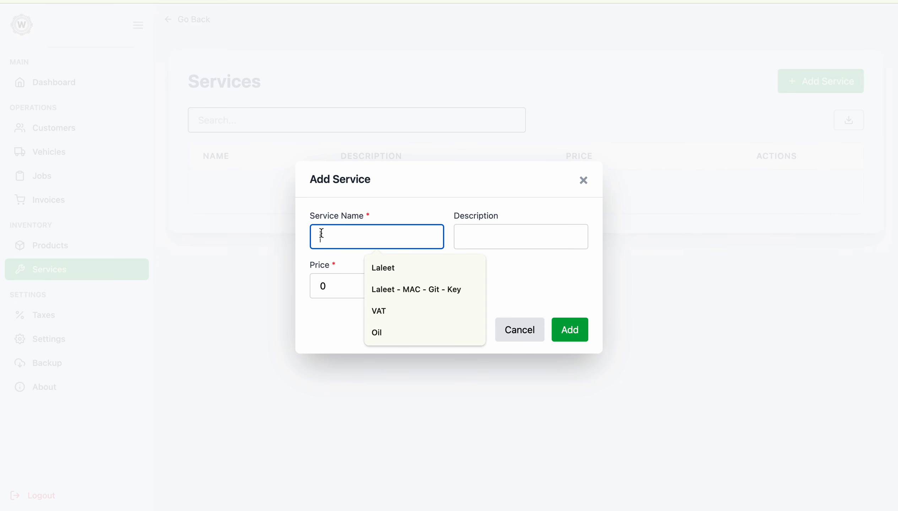
text(Oil Rea)
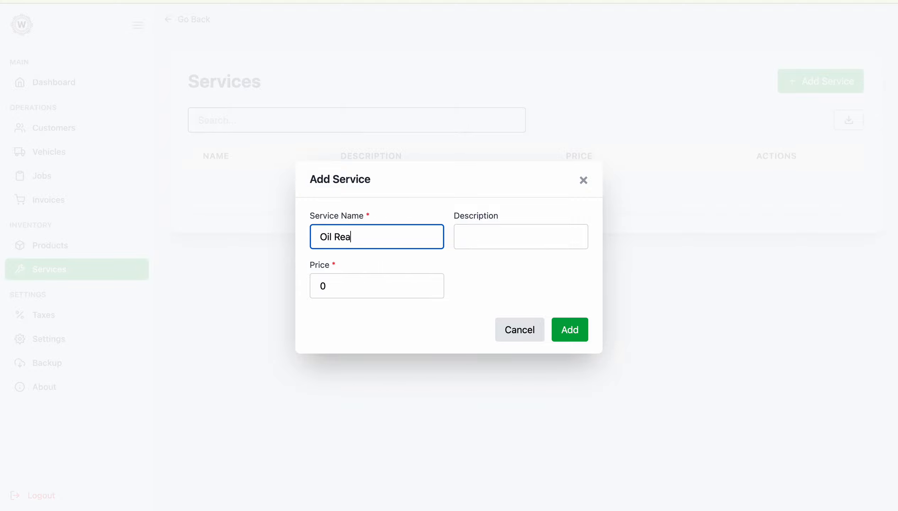
text(p)
key(BackSpace)
key(BackSpace)
text(placement )
text(Cost)
double_click(406, 237)
text(Char)
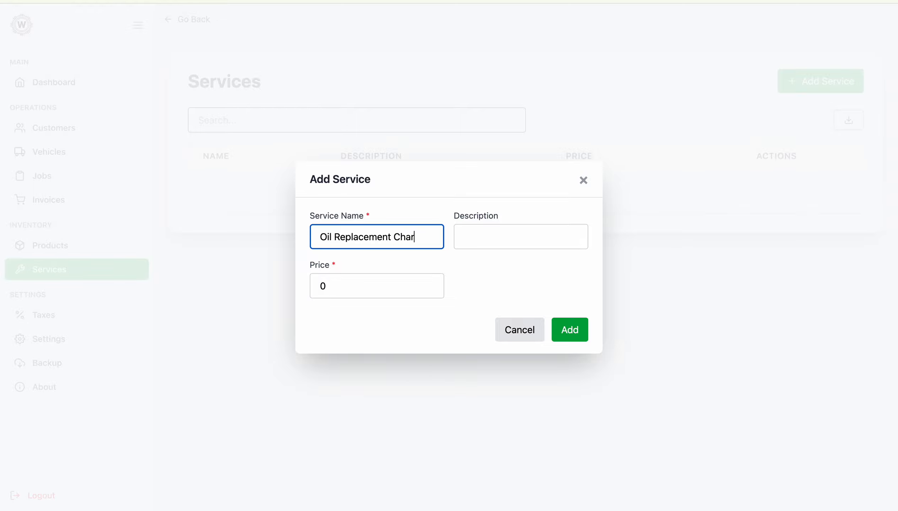
text(ge)
click(469, 238)
triple_click(414, 243)
key(ctrl+c)
click(508, 232)
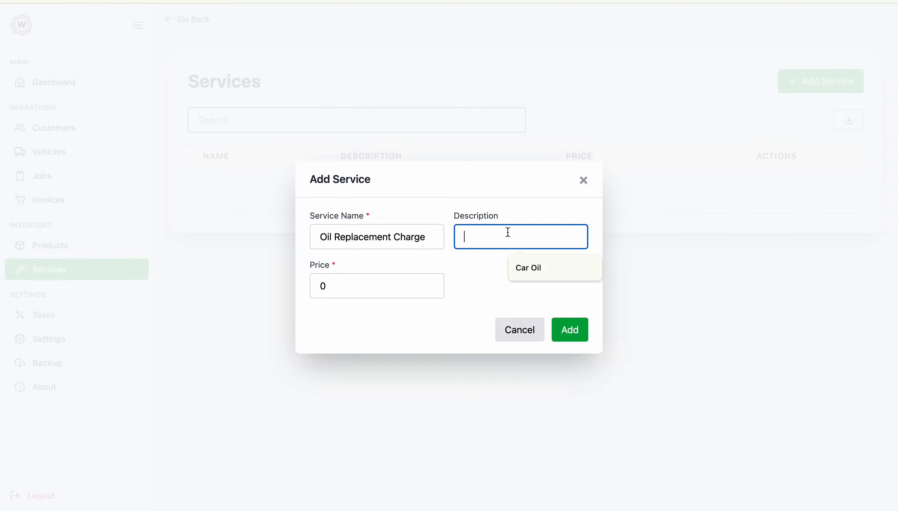
key(ctrl+v)
double_click(330, 285)
text(20)
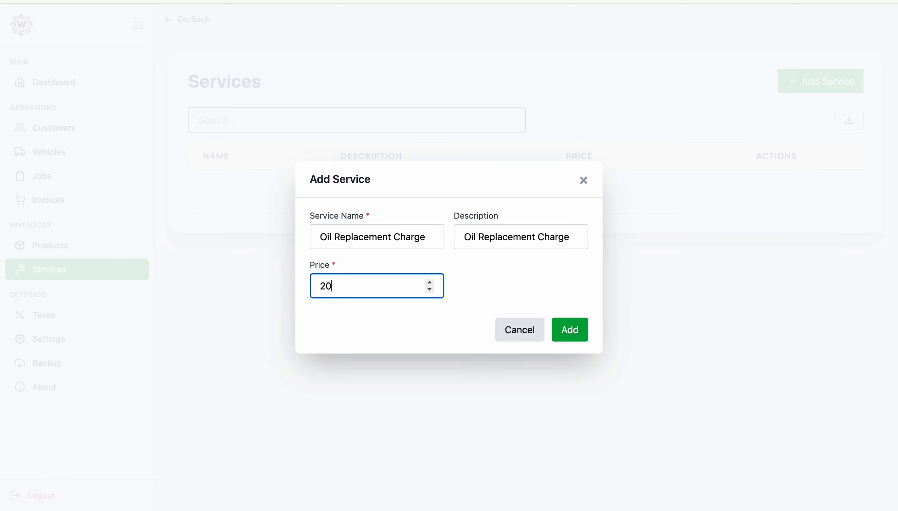
click(559, 332)
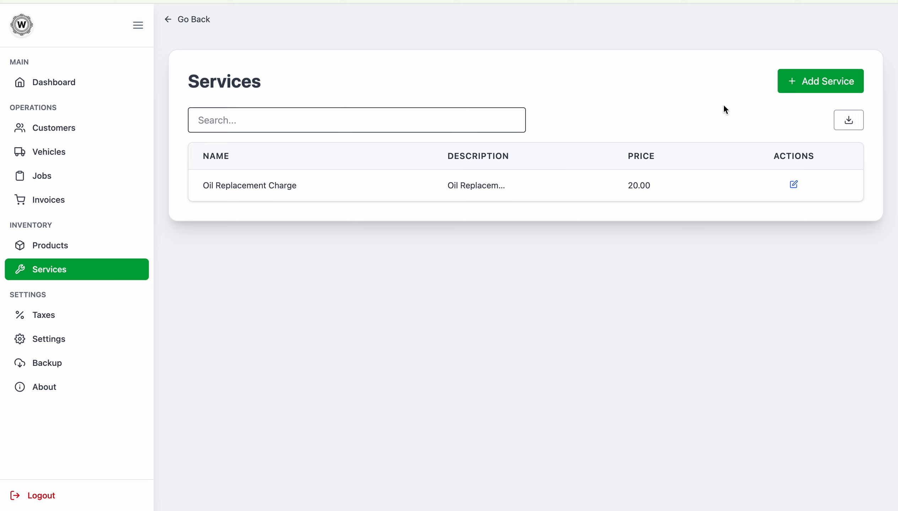
Step: Add the service Car Washing, with the same description, priced at 50
click(782, 79)
click(358, 227)
text(Car )
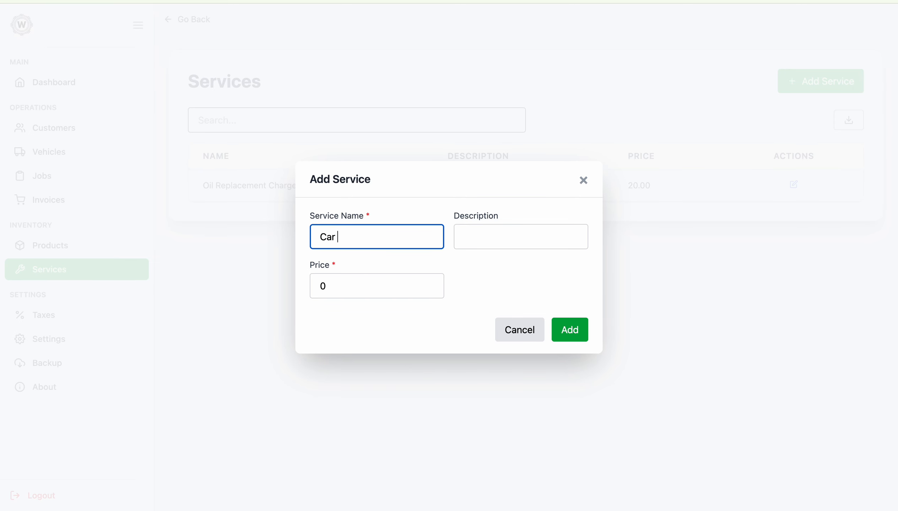
text(Washing)
key(Tab)
click(403, 230)
key(ctrl+a)
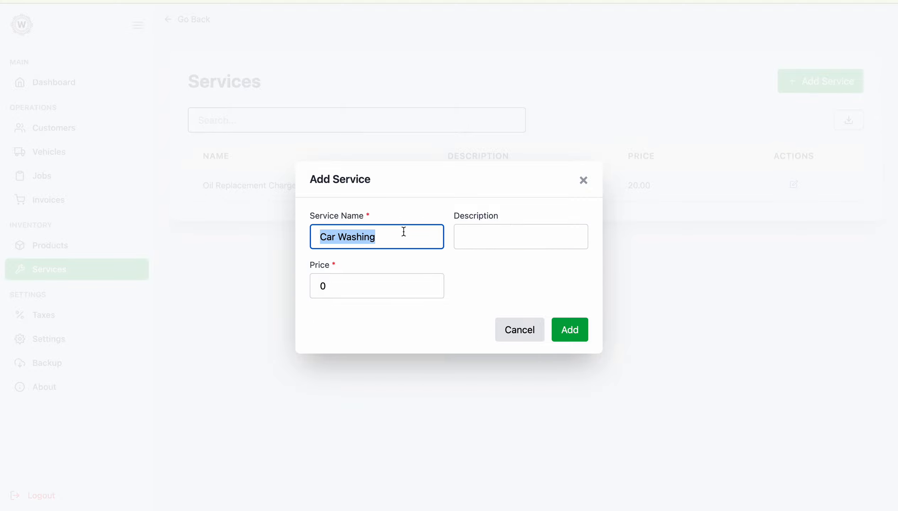
key(ctrl+c)
click(495, 240)
key(ctrl+v)
click(343, 286)
key(ctrl+a)
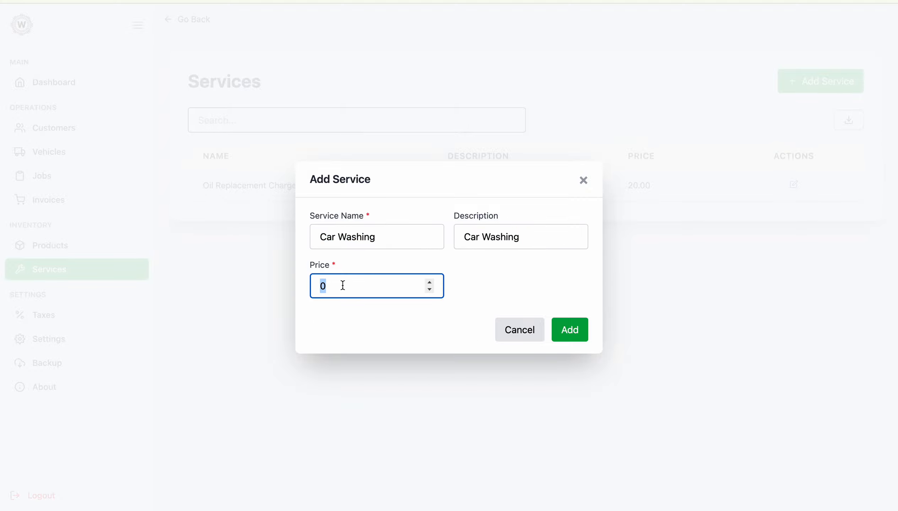
text(50)
click(568, 338)
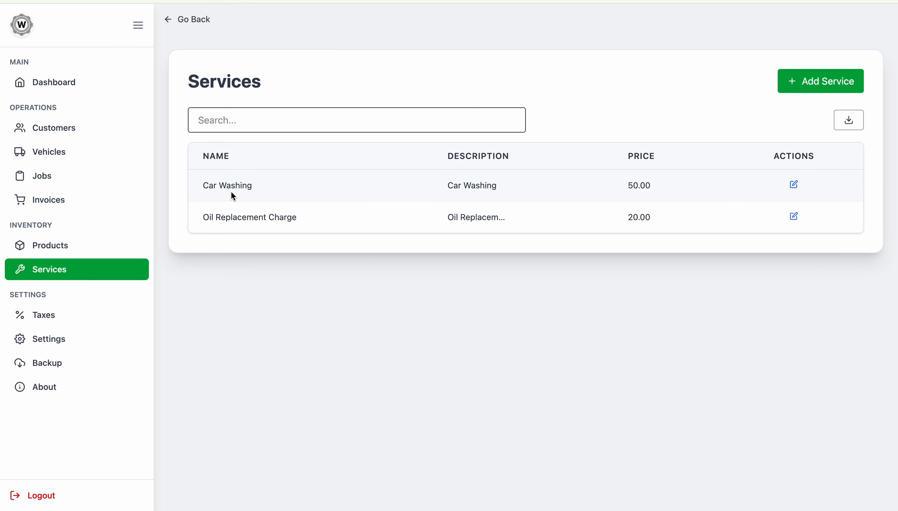
Step: Browse the Products, Services, Customers and Vehicles lists, then go to the Jobs page
click(69, 242)
click(63, 273)
click(74, 132)
click(58, 148)
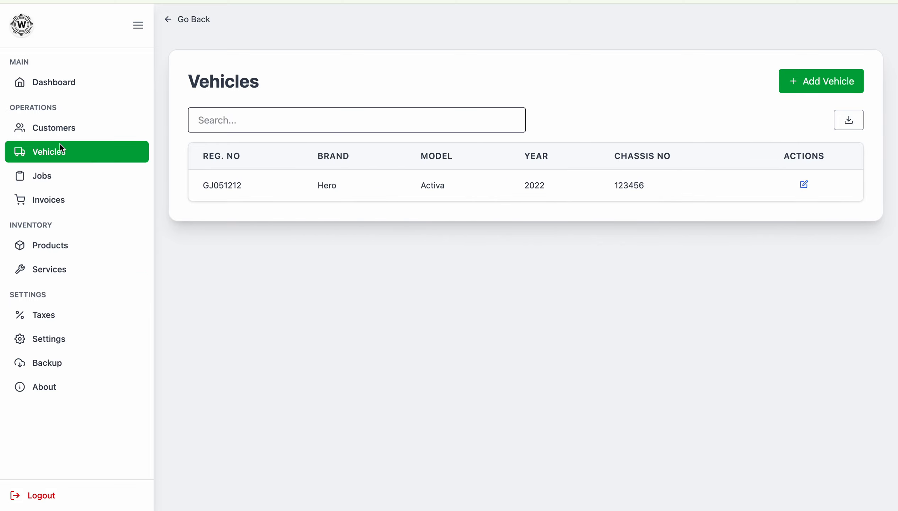
click(89, 173)
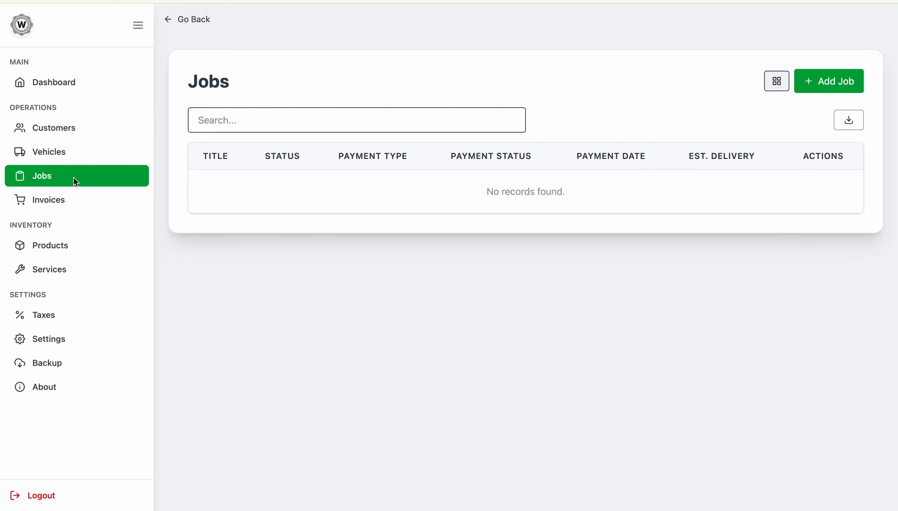
Step: Switch the empty Jobs list between card and table views, ending in table view
click(784, 83)
triple_click(241, 114)
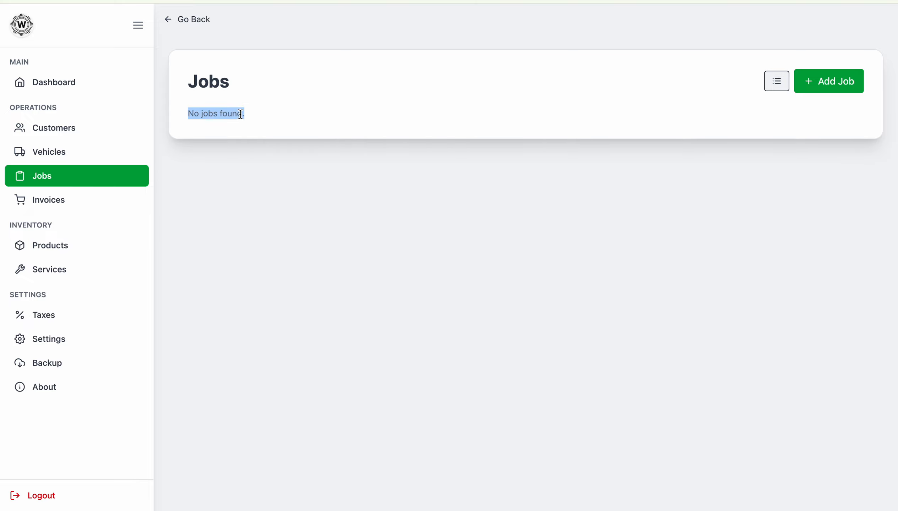
click(781, 86)
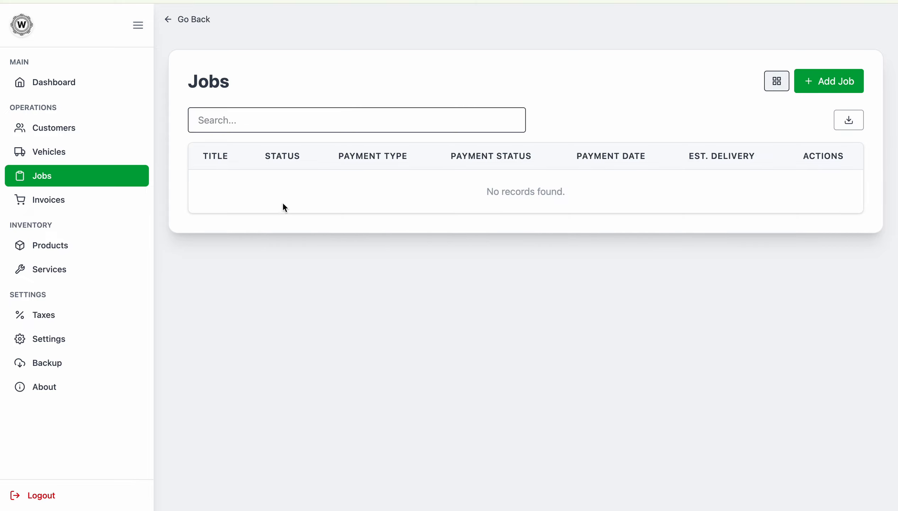
click(771, 83)
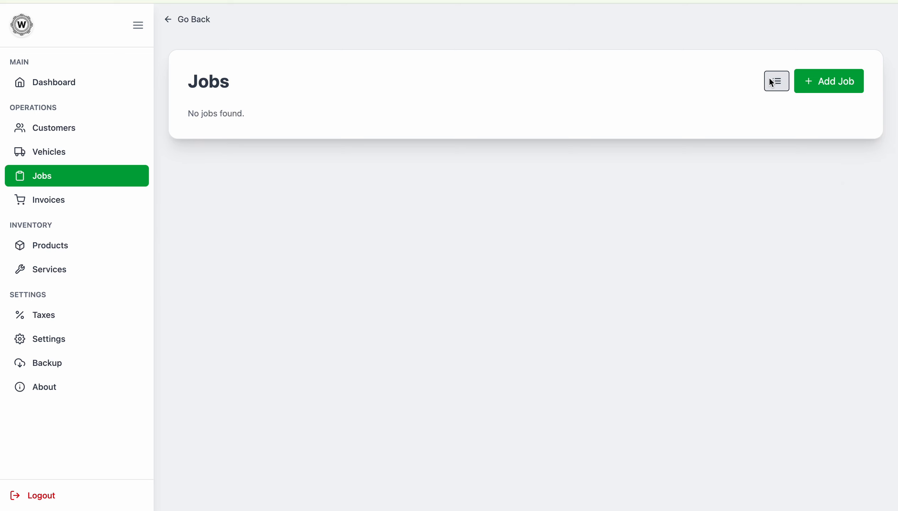
click(771, 82)
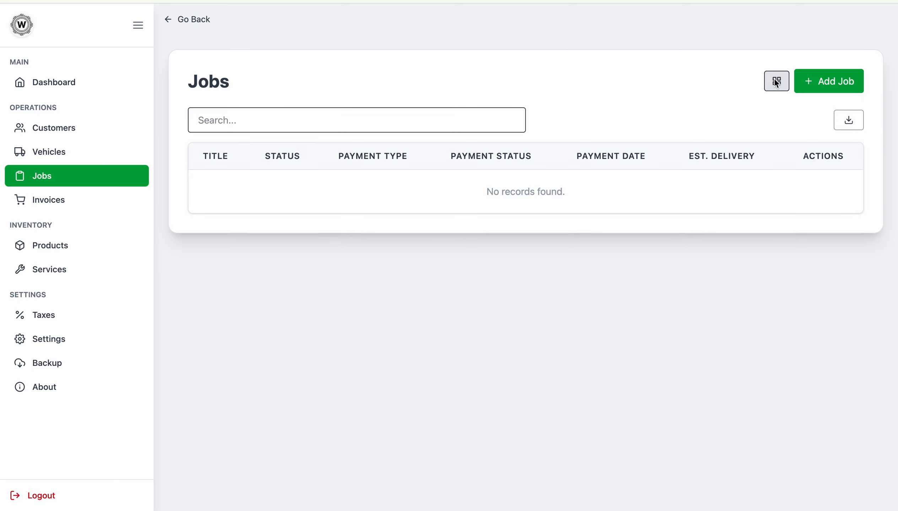
Step: Start a new job and choose the customer and their only vehicle
click(812, 82)
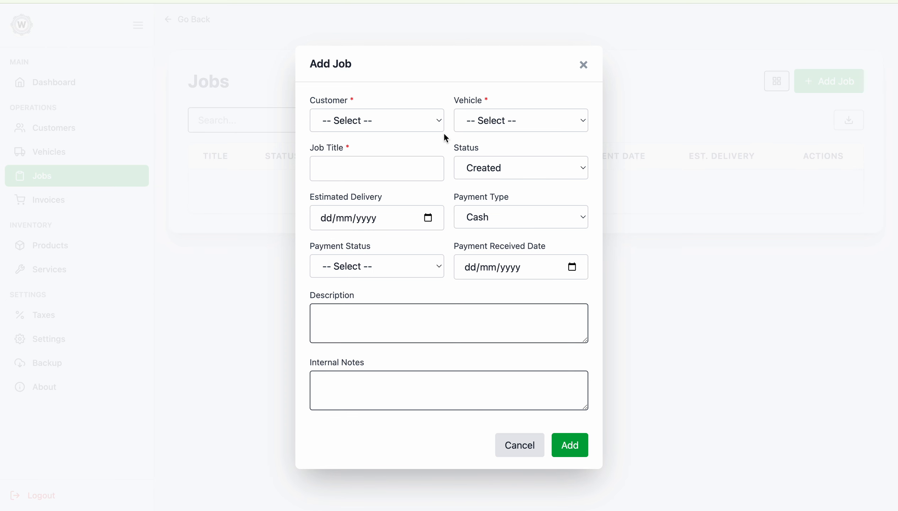
click(389, 123)
click(366, 136)
click(499, 123)
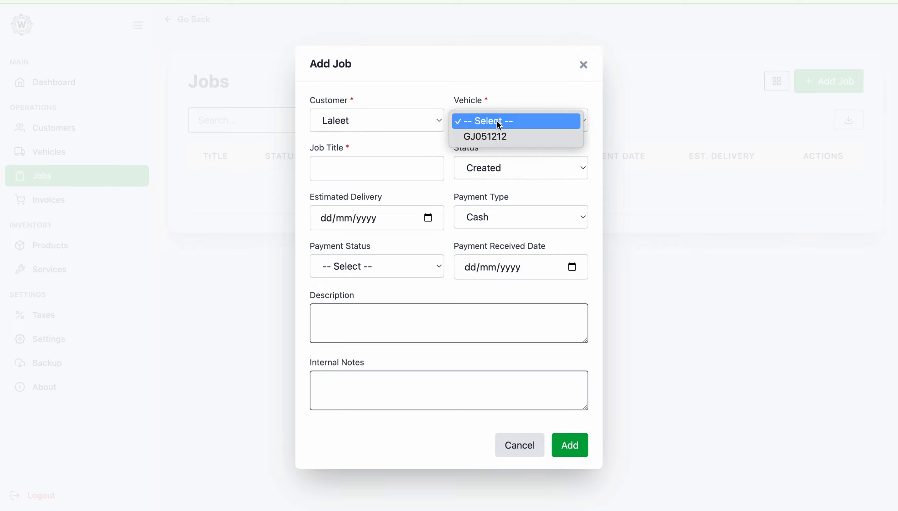
click(489, 138)
Step: Enter the job title 'Oil Replacement + Car Wash'
click(370, 173)
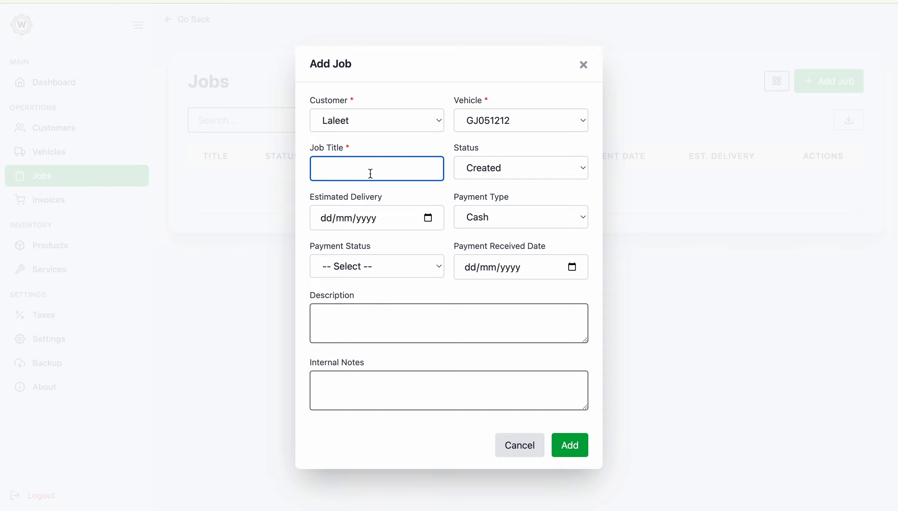
text(O)
key(BackSpace)
text(ca)
key(BackSpace)
key(BackSpace)
text(Oil Replacement + Car Wash)
Step: Keep the status as Created and set estimated delivery to 23 May 2025
click(512, 170)
click(495, 172)
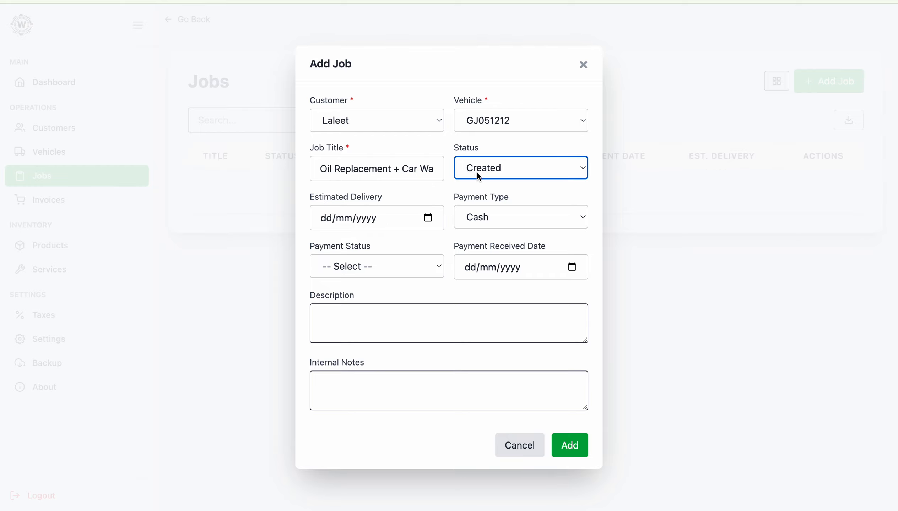
click(427, 218)
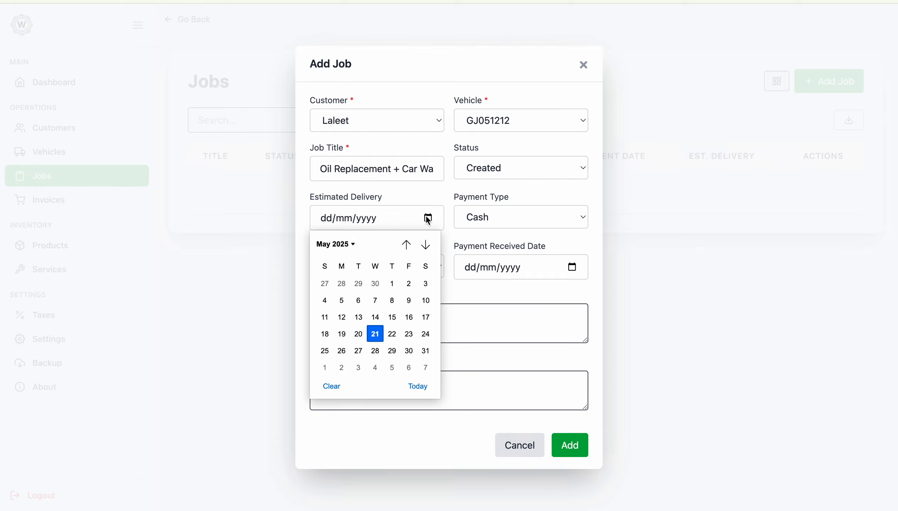
click(409, 334)
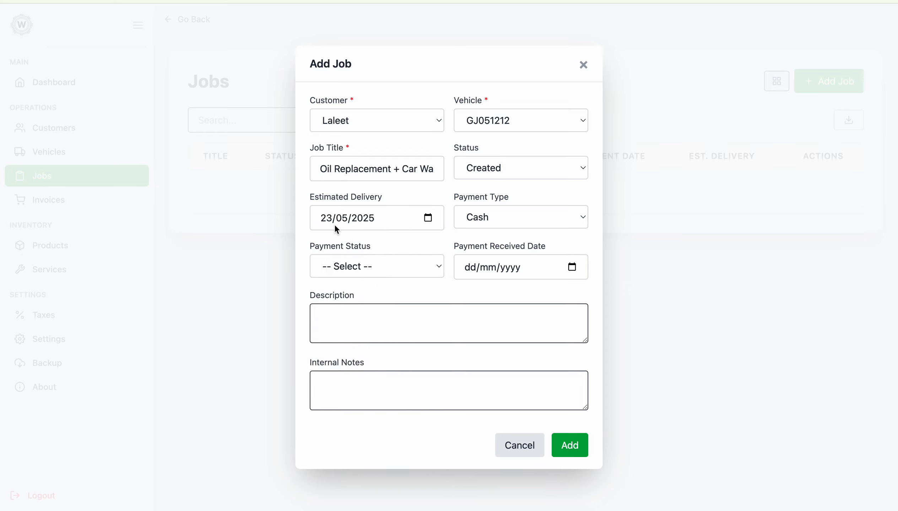
Step: Keep Cash as the payment type, mark it Unpaid, and leave payment received date empty
click(495, 216)
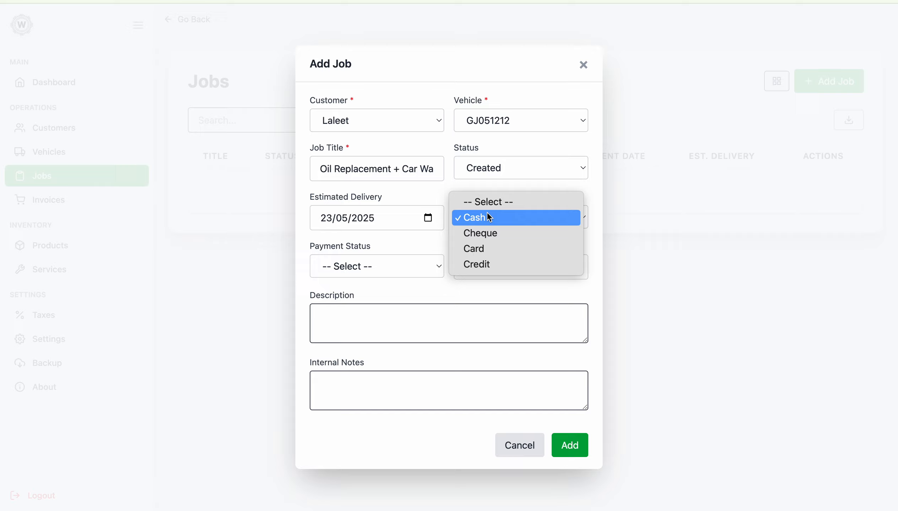
click(488, 215)
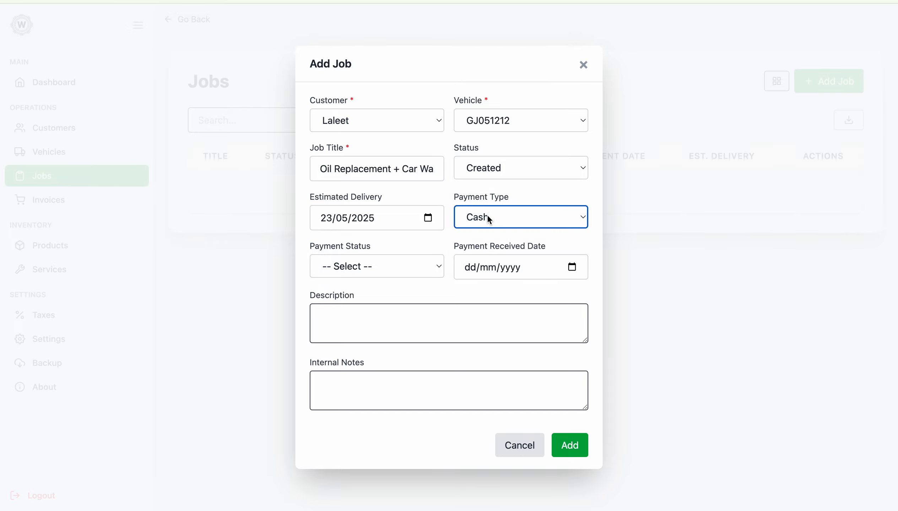
click(405, 269)
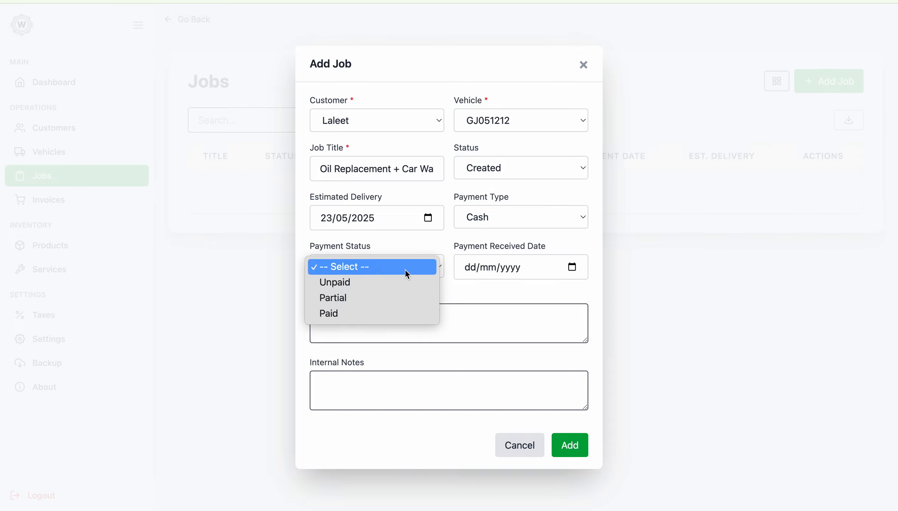
click(350, 283)
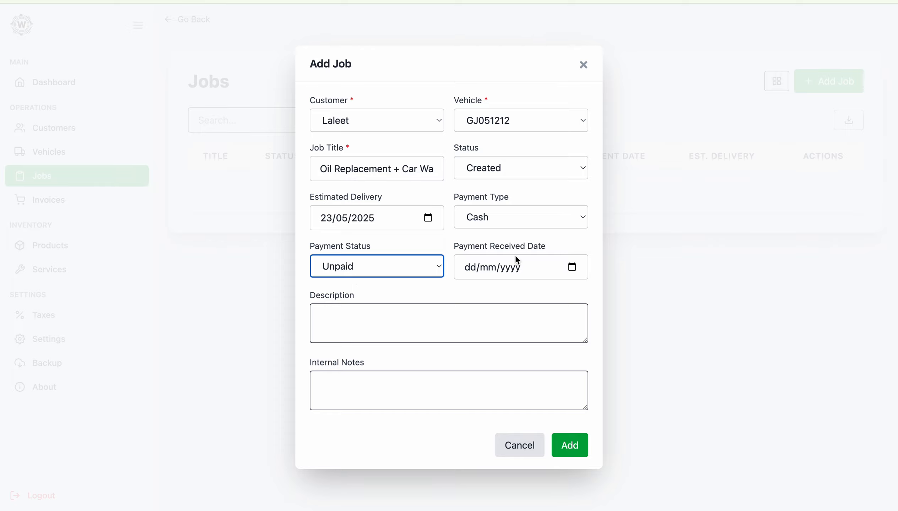
click(569, 268)
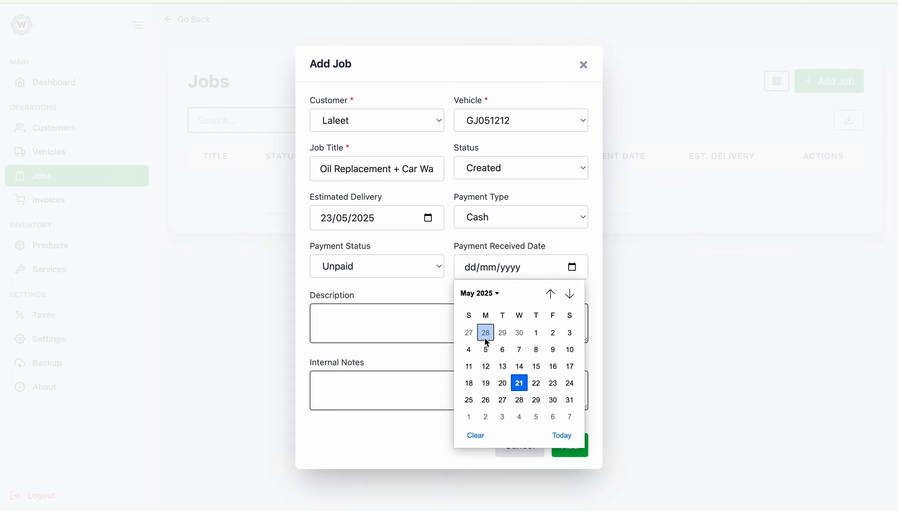
click(439, 309)
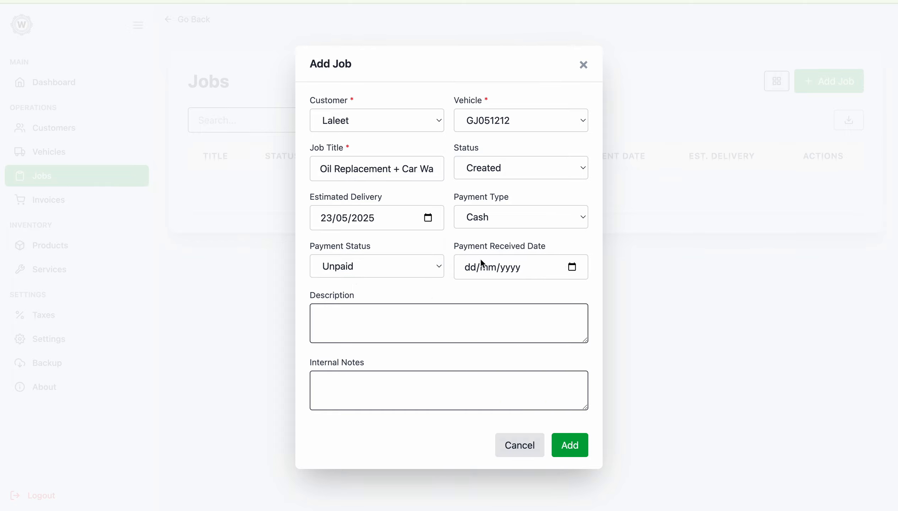
Step: Copy the job title into the description and save the new job
click(340, 326)
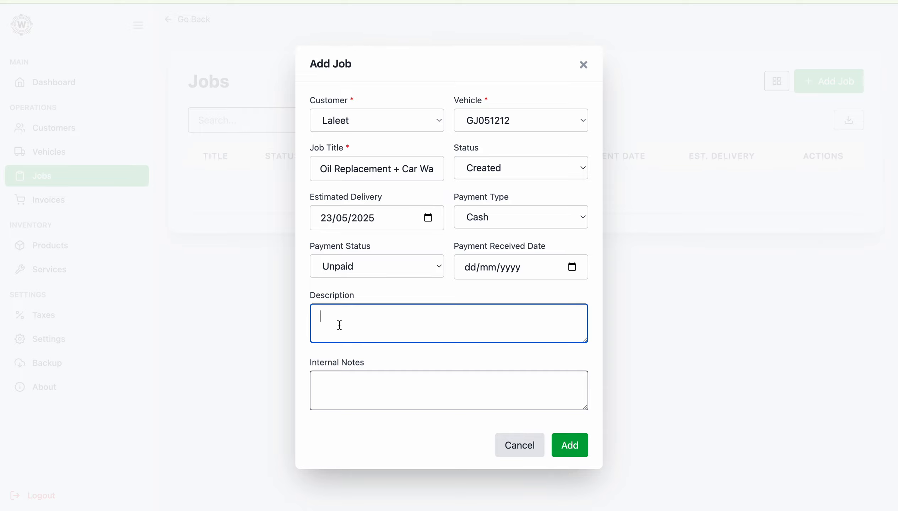
click(333, 385)
click(346, 318)
triple_click(370, 159)
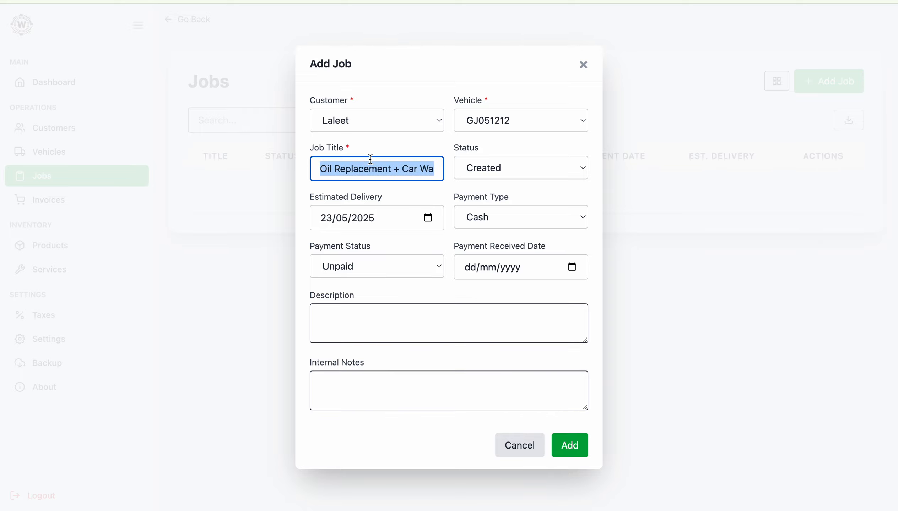
key(ctrl+c)
click(355, 319)
key(ctrl+v)
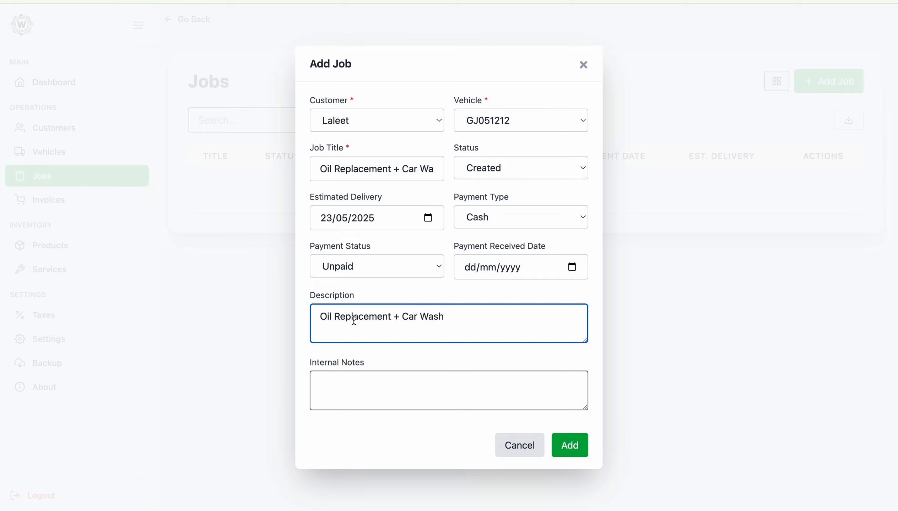
click(384, 377)
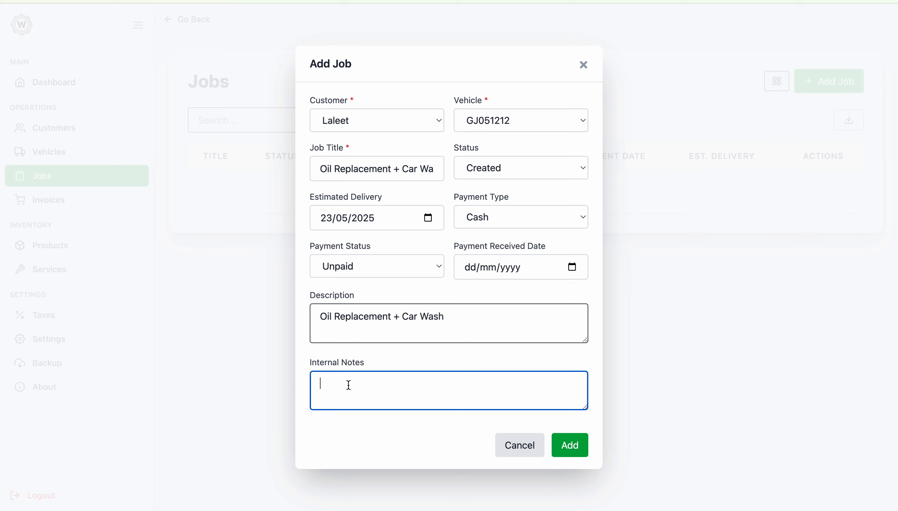
click(564, 445)
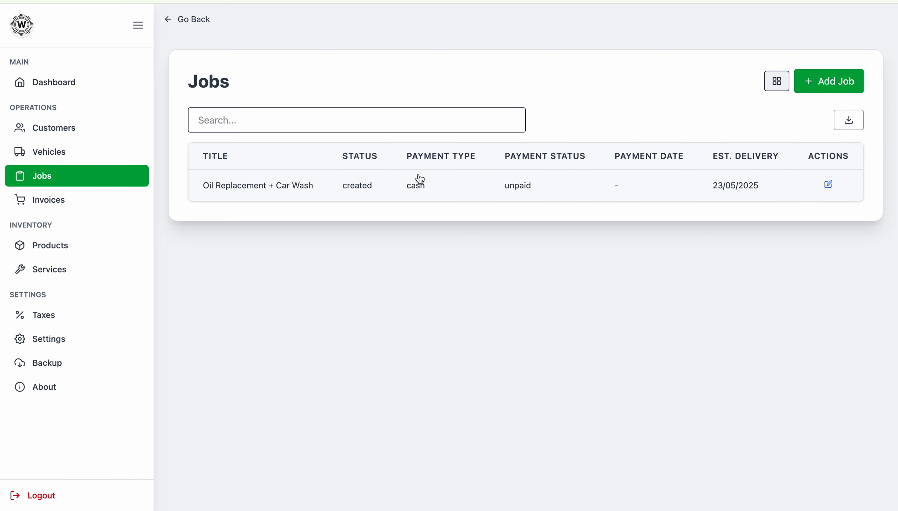
Step: Open the job from the card view and add the Oil product at a rate of ₹100
click(776, 82)
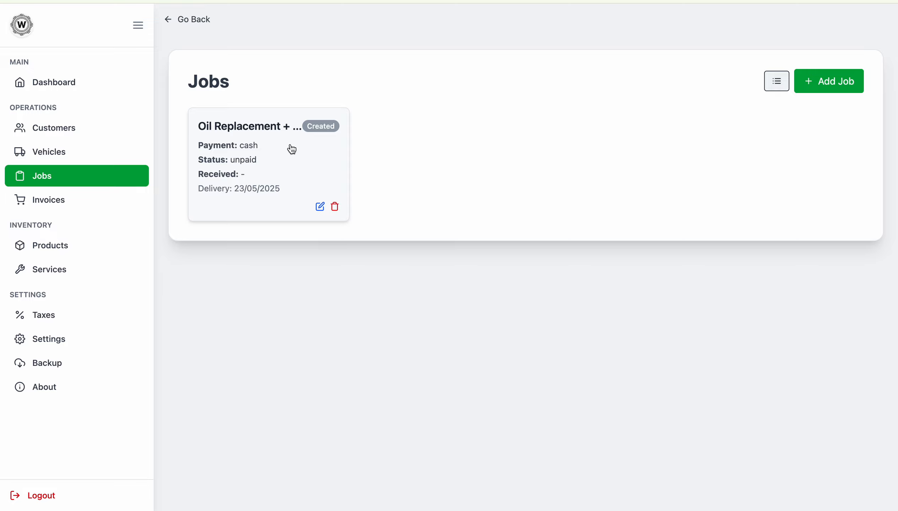
click(251, 127)
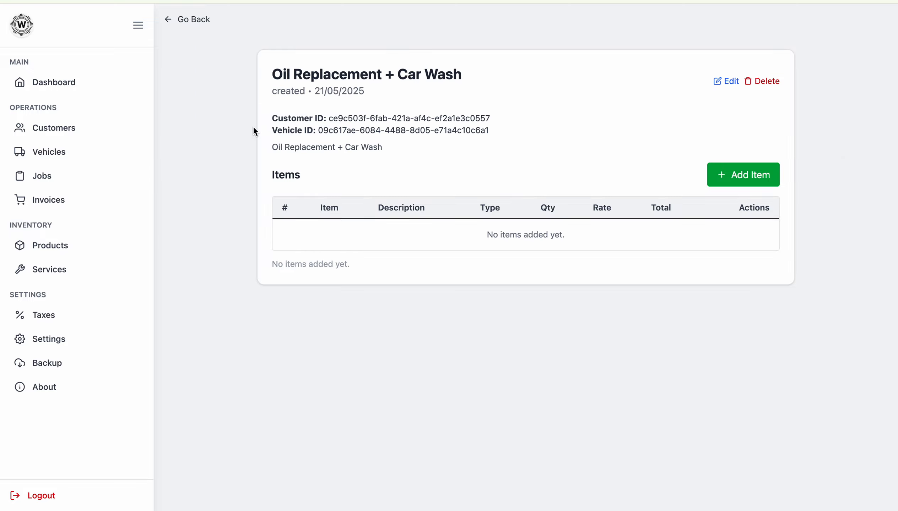
click(736, 175)
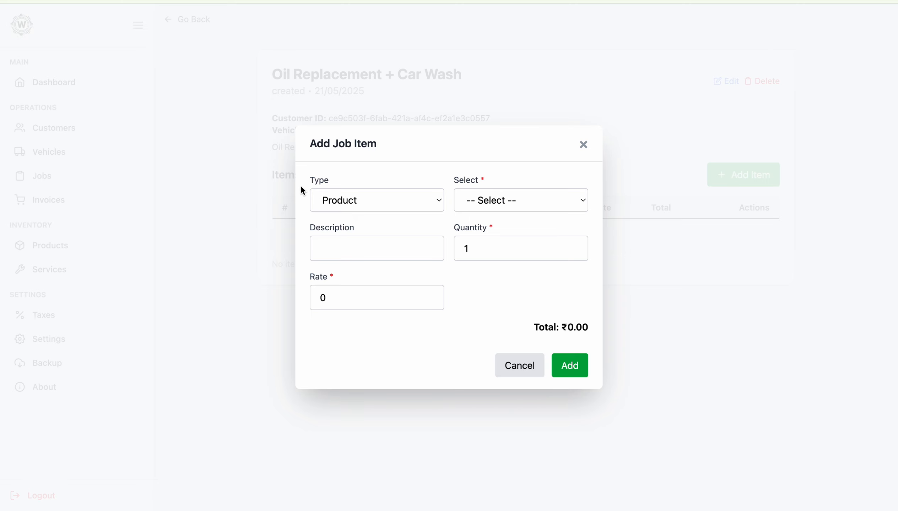
click(343, 199)
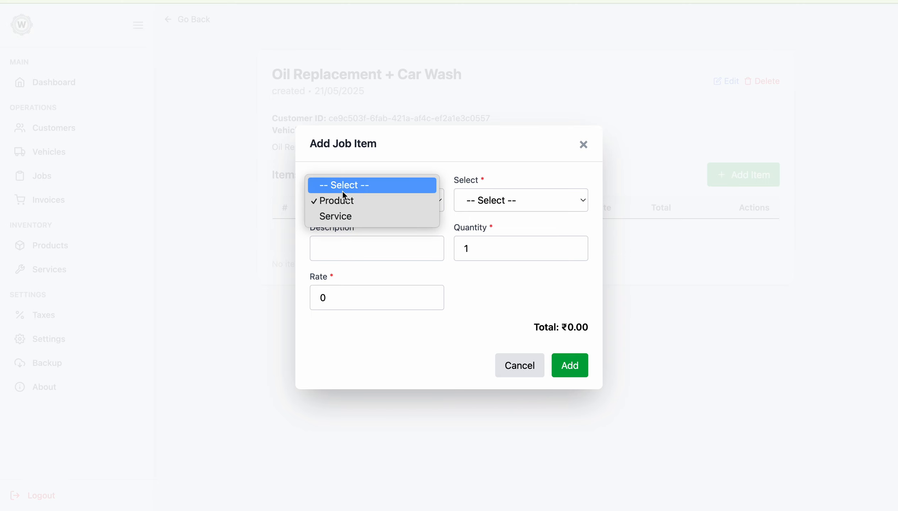
click(426, 201)
click(483, 200)
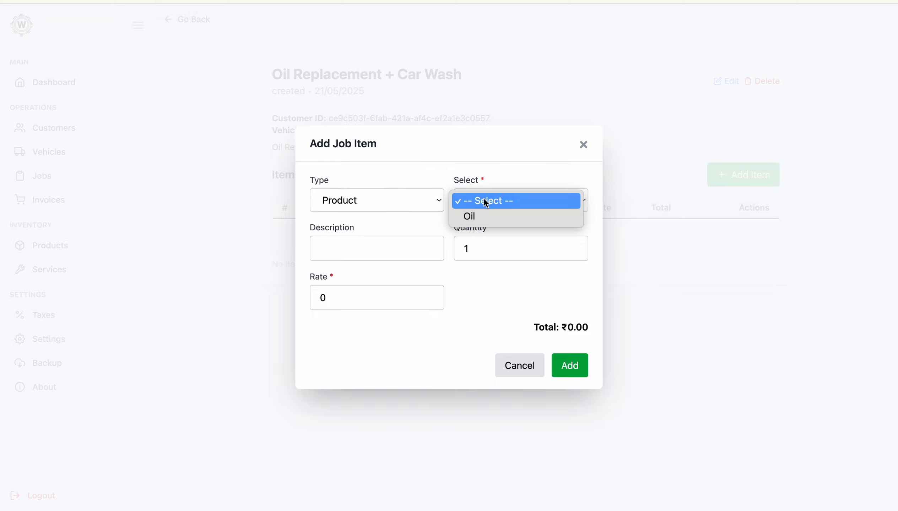
click(475, 217)
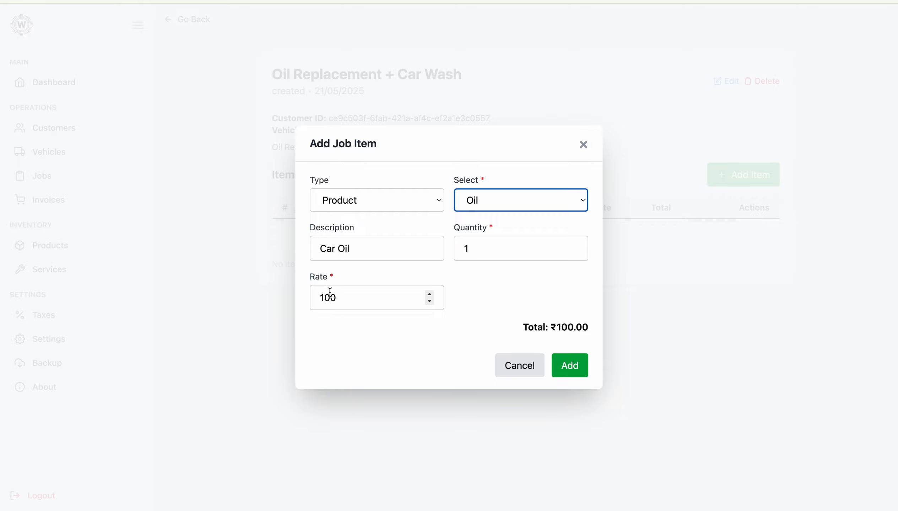
click(430, 295)
click(430, 295)
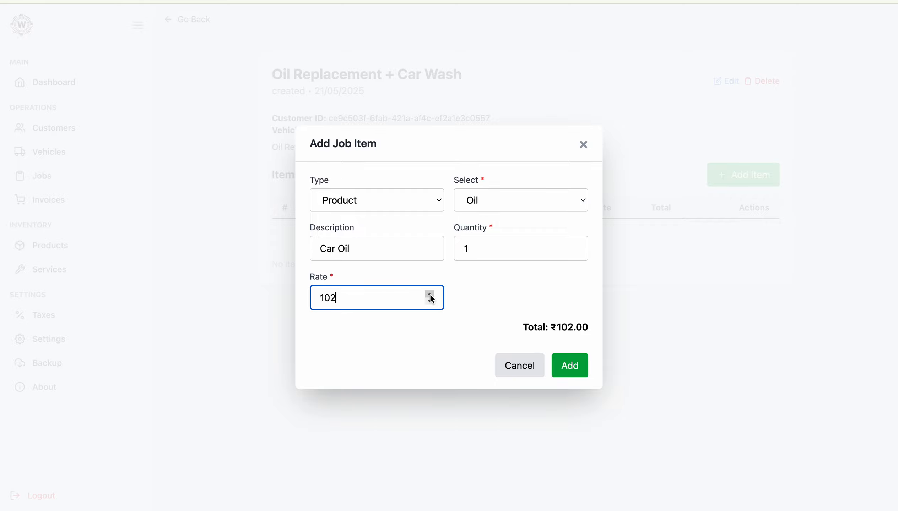
click(429, 295)
click(429, 295)
click(430, 295)
click(429, 294)
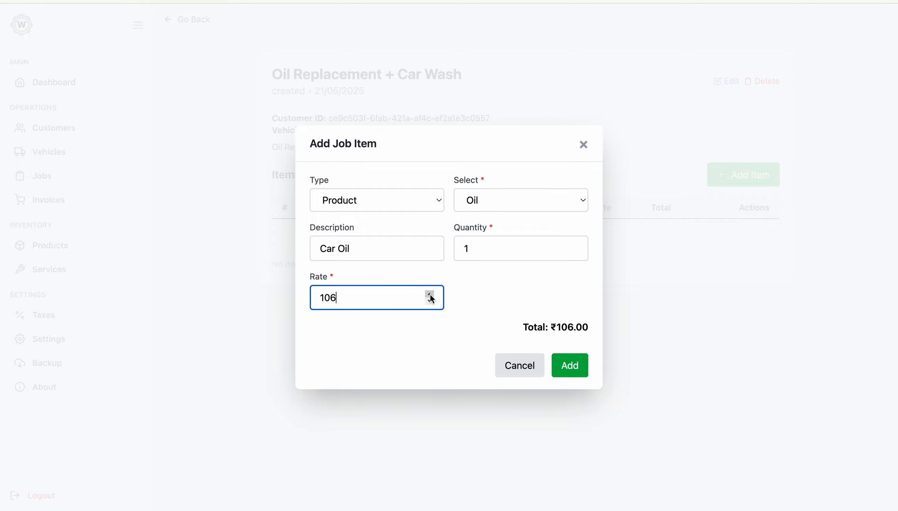
double_click(384, 297)
text(100)
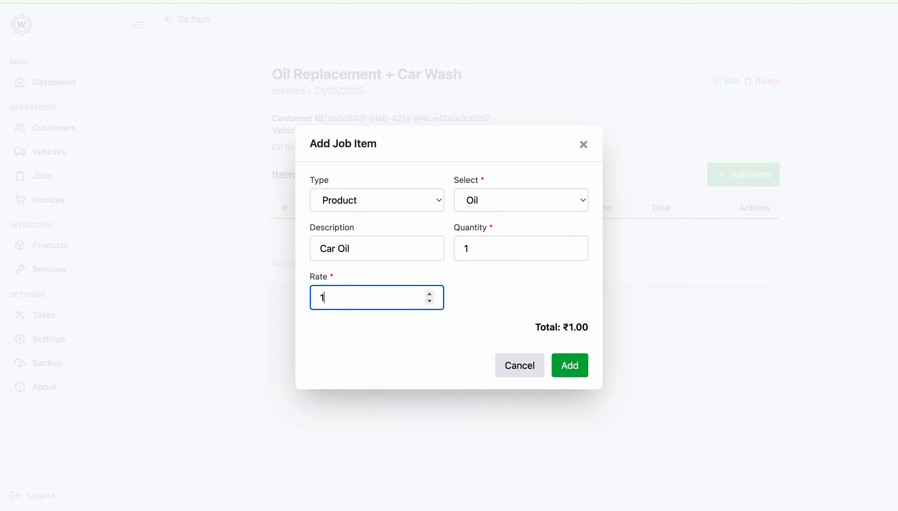
click(563, 356)
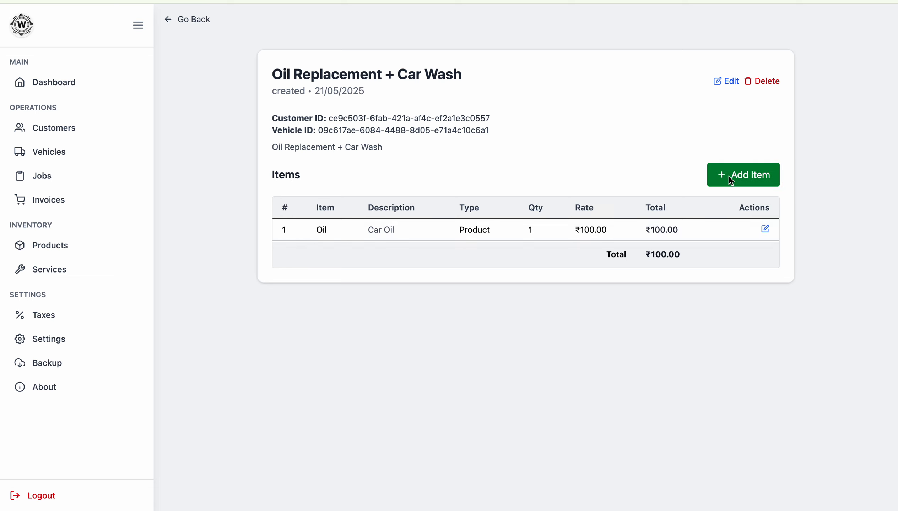
Step: Add the Car Washing service as a second item, bringing the total to ₹150.00
click(730, 176)
click(394, 201)
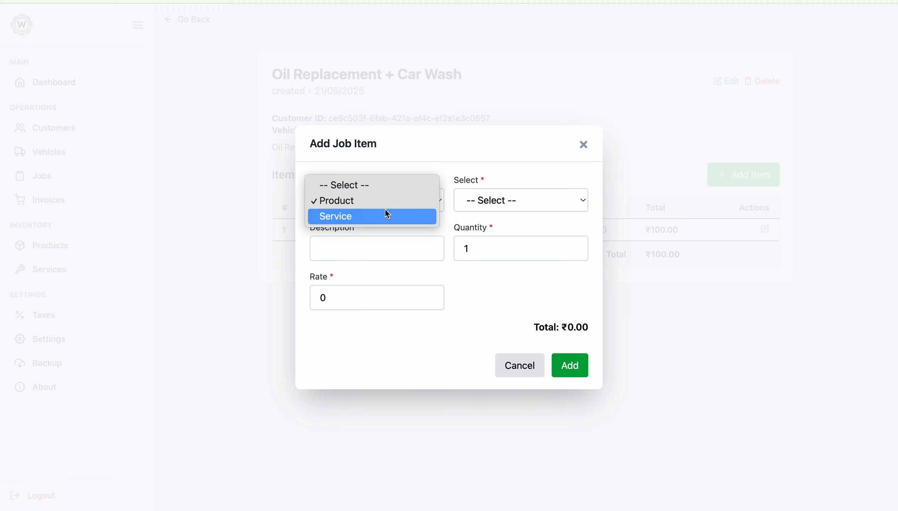
click(387, 215)
click(506, 201)
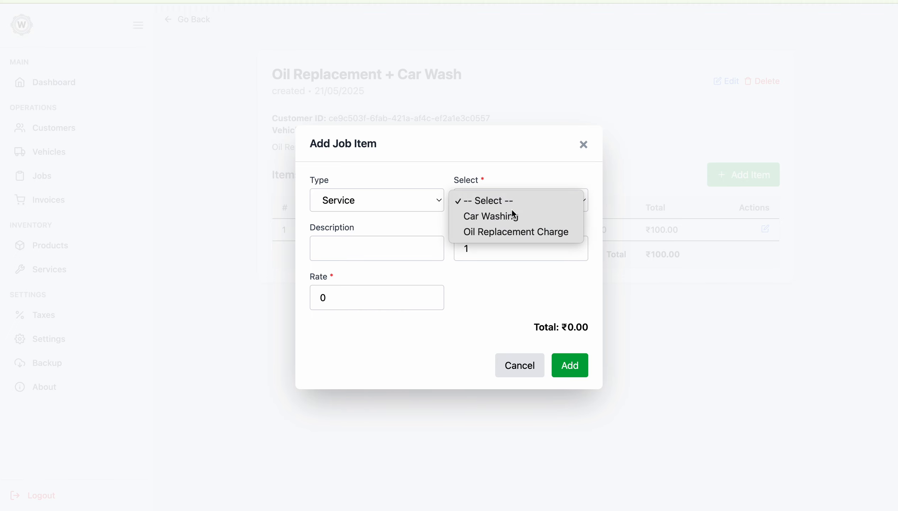
click(512, 214)
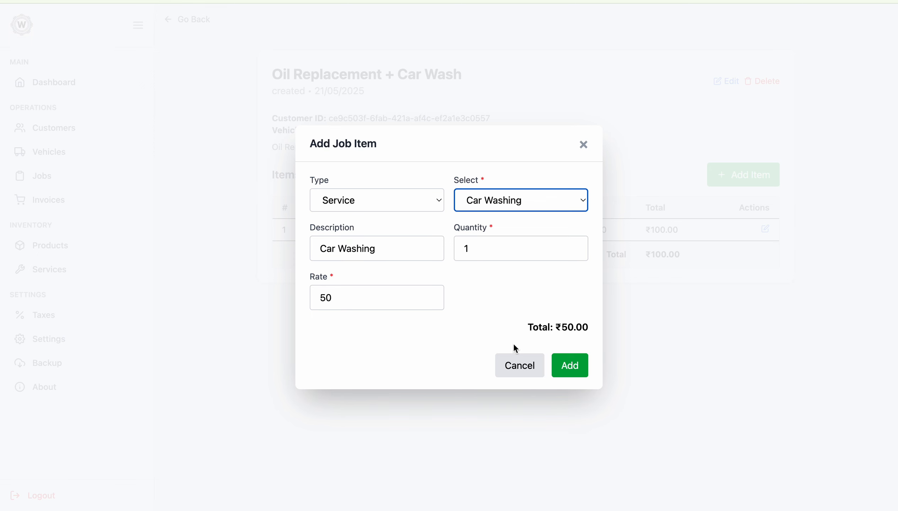
click(573, 366)
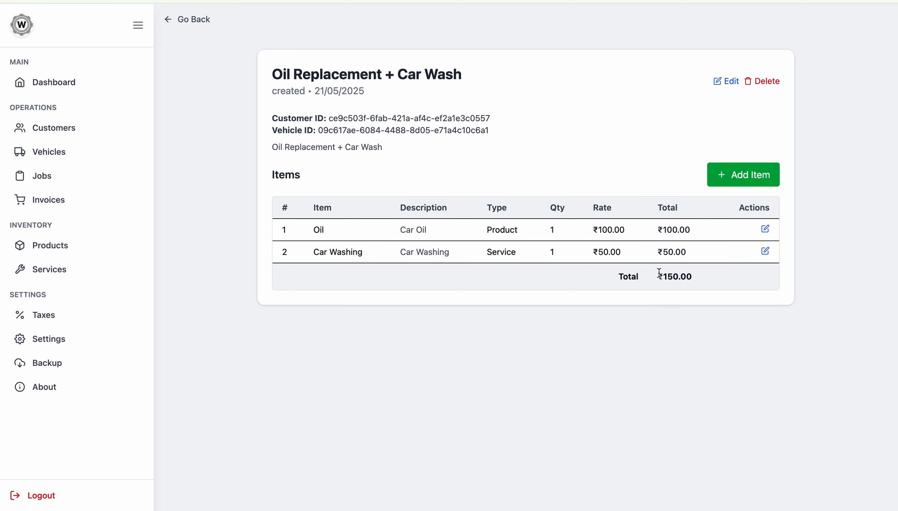
drag(658, 273, 713, 277)
Step: Return to the jobs list and update the job status to Inspecting
click(173, 23)
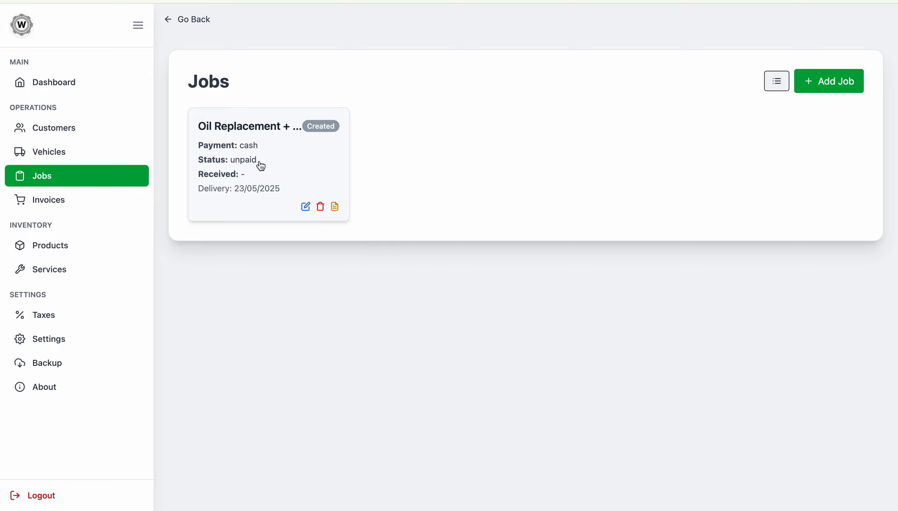
click(306, 207)
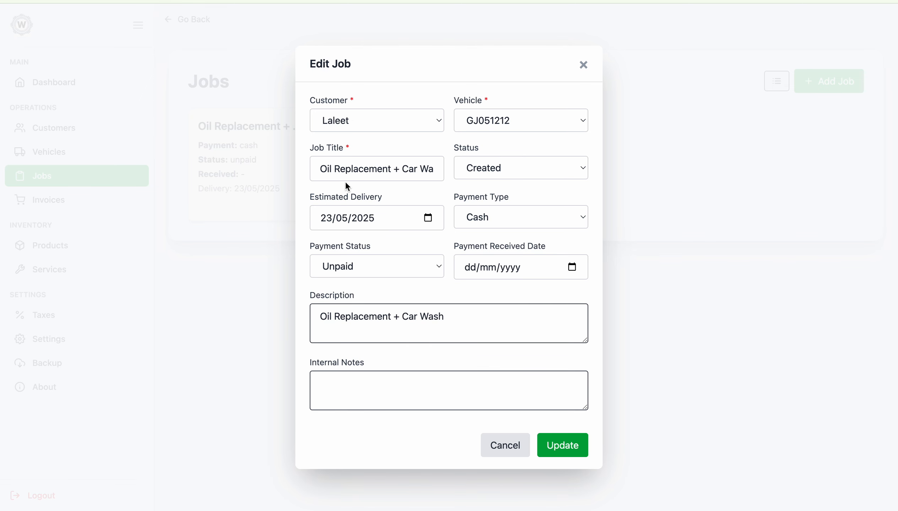
click(475, 166)
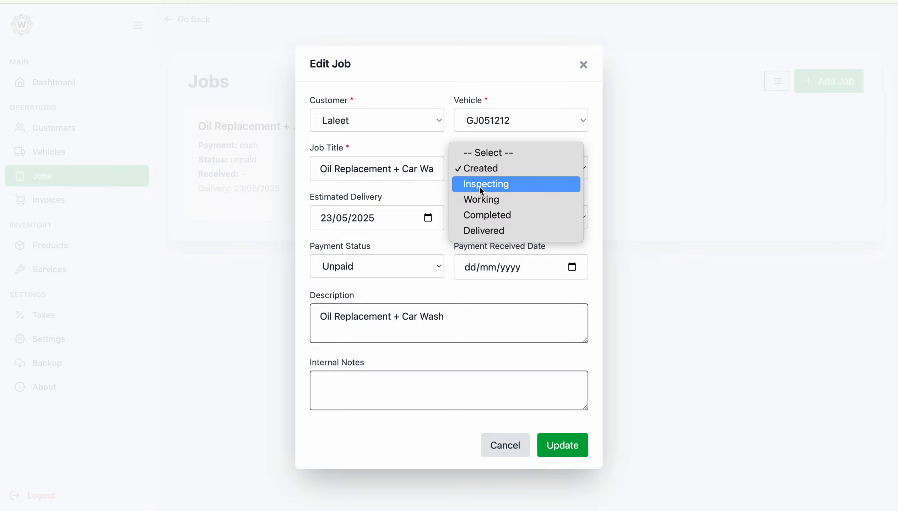
click(480, 188)
click(570, 443)
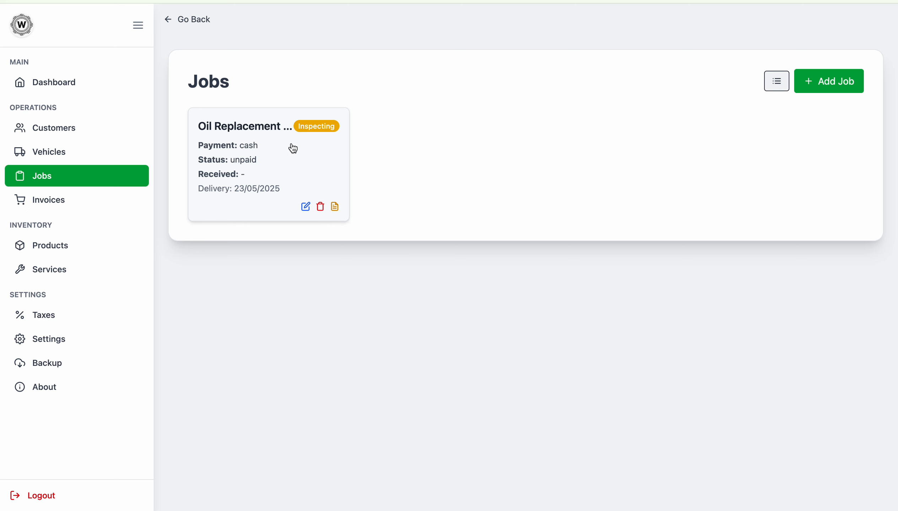
Step: Update the job status to Working, then to Completed
click(306, 208)
click(482, 169)
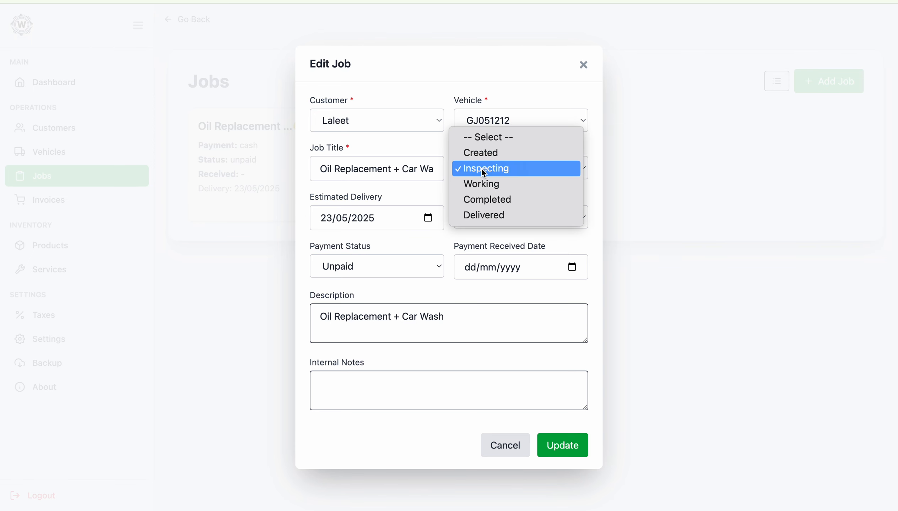
click(495, 184)
click(586, 445)
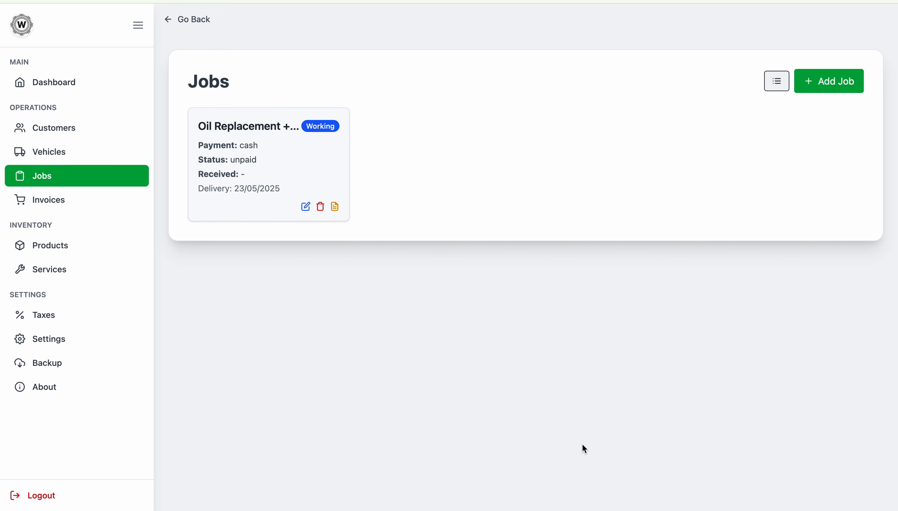
click(306, 207)
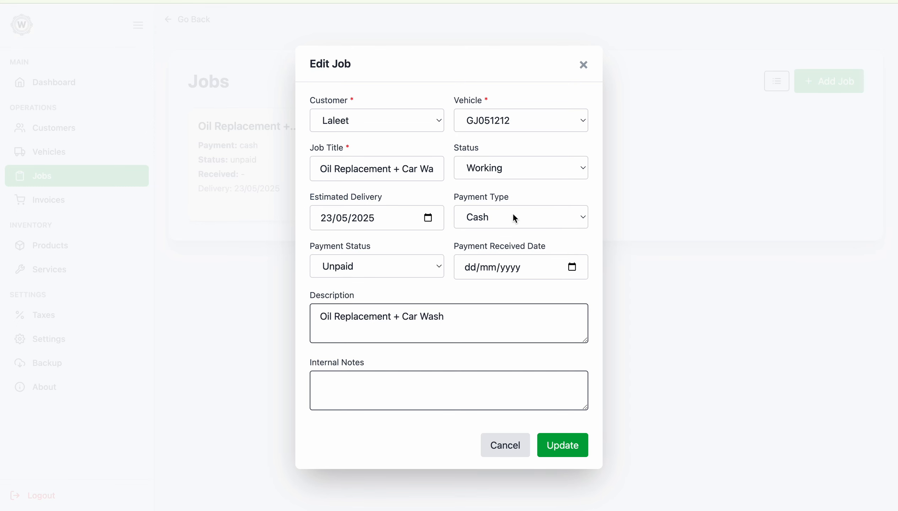
click(512, 170)
click(505, 186)
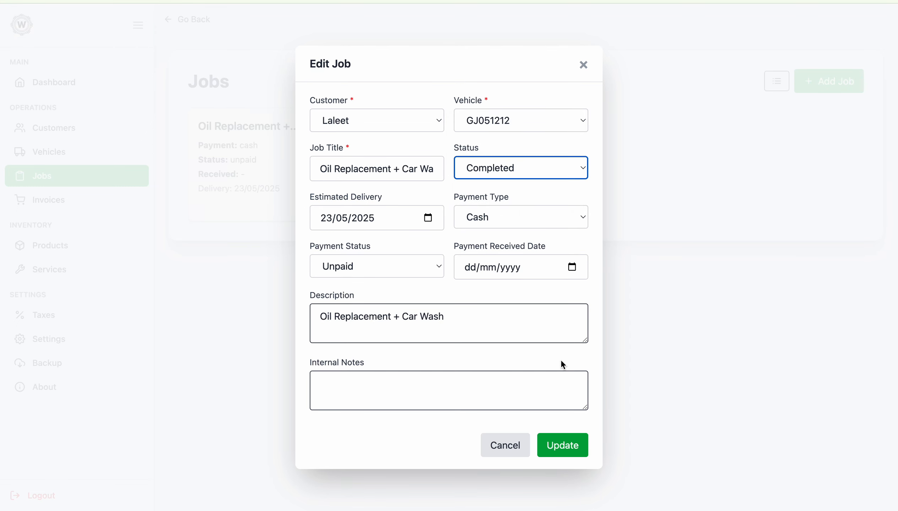
click(562, 444)
Step: Start changing the status to Delivered, then discard the edit and close the form
click(312, 208)
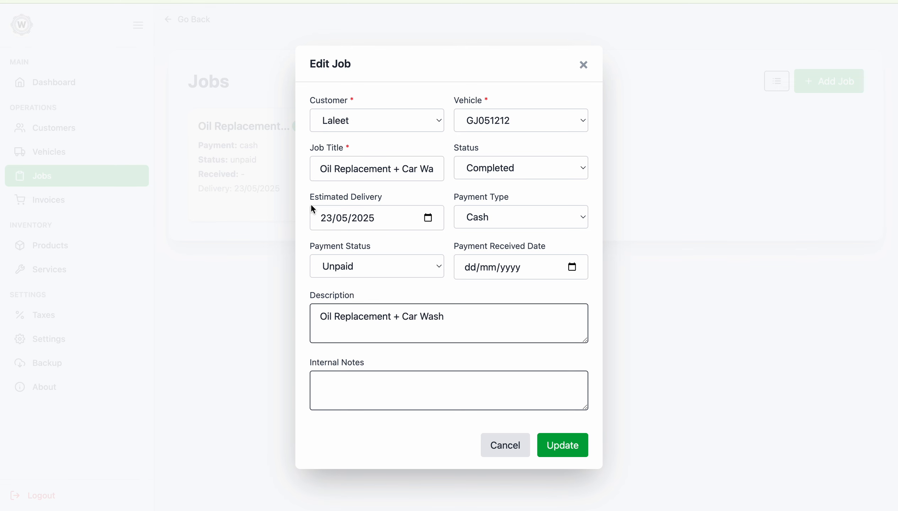
click(490, 178)
click(490, 183)
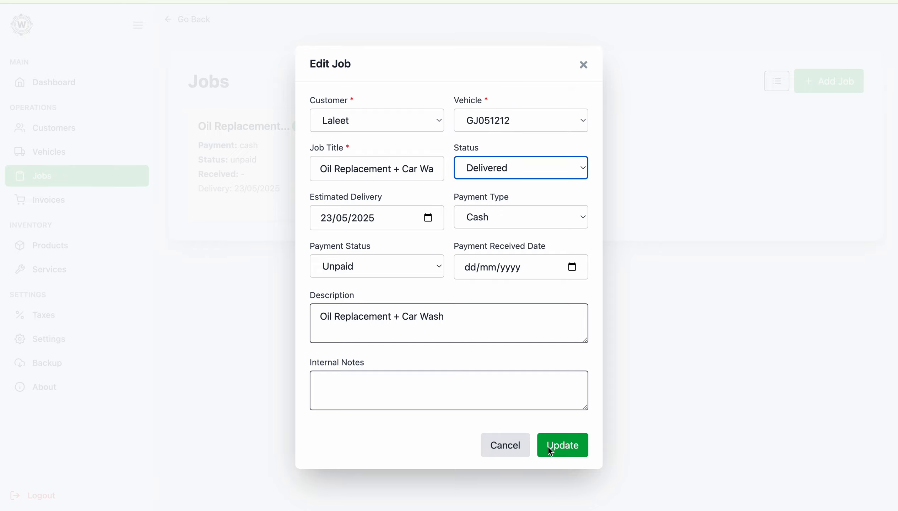
click(487, 219)
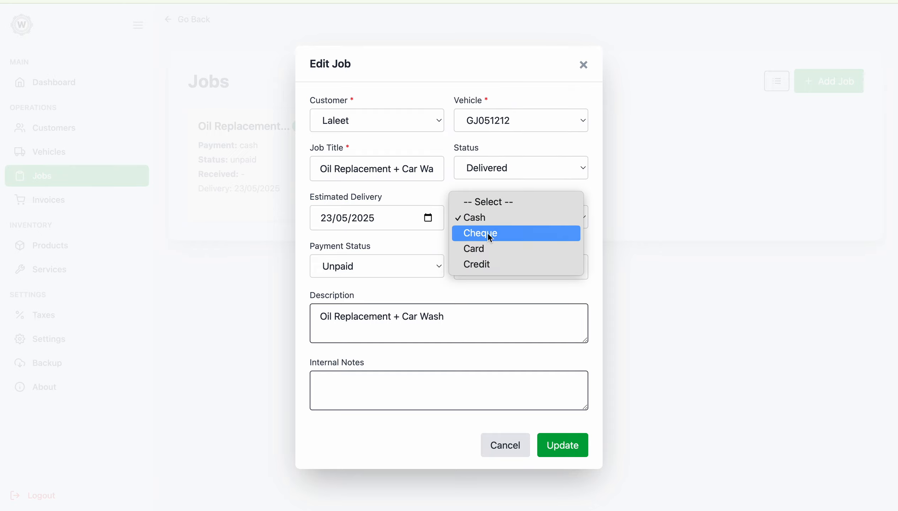
click(528, 188)
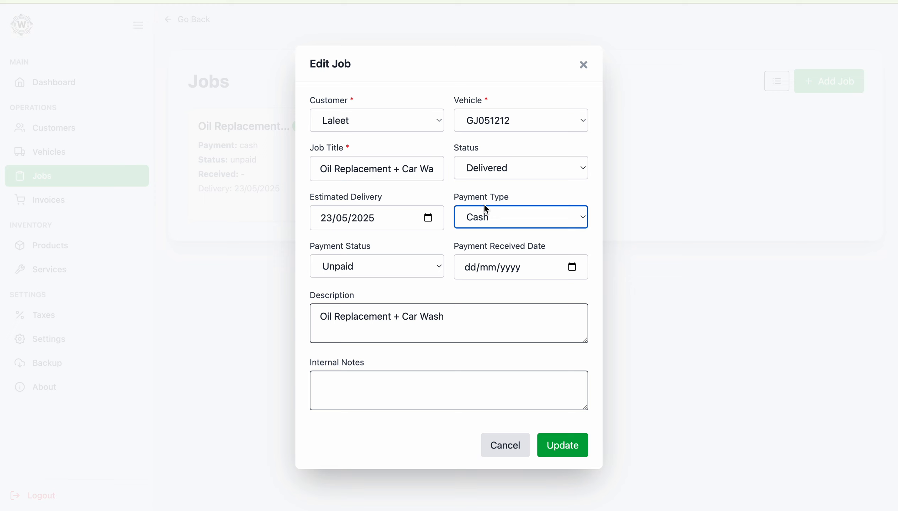
click(523, 278)
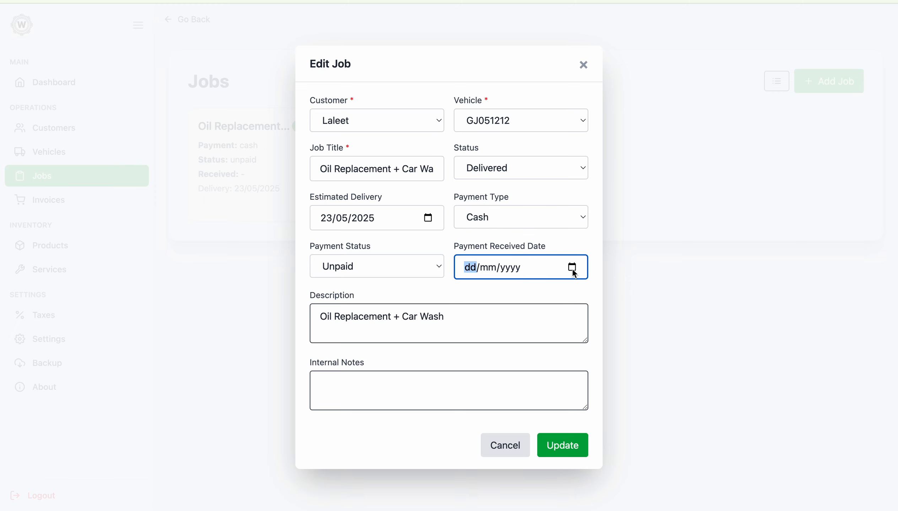
click(514, 443)
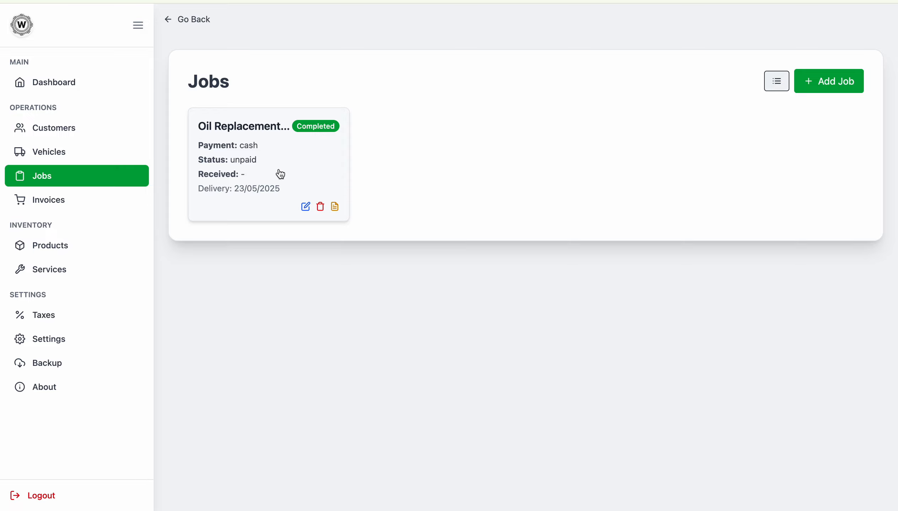
Step: Generate the job's invoice, open the tax invoice, and review the tax registration and customer contact details
click(334, 209)
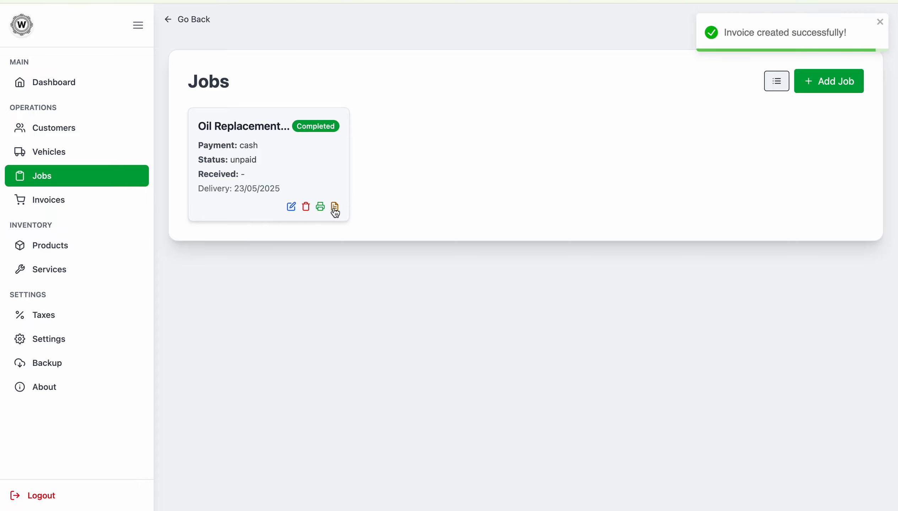
drag(755, 32, 821, 32)
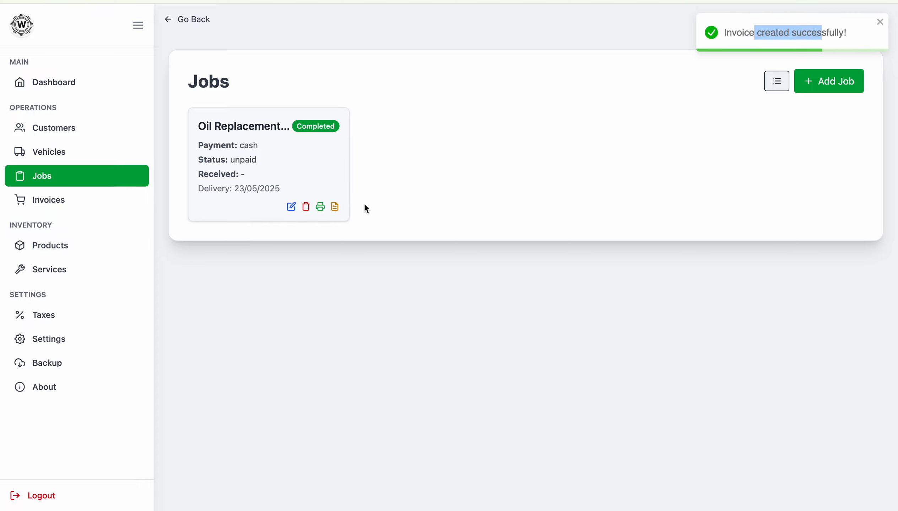
click(320, 207)
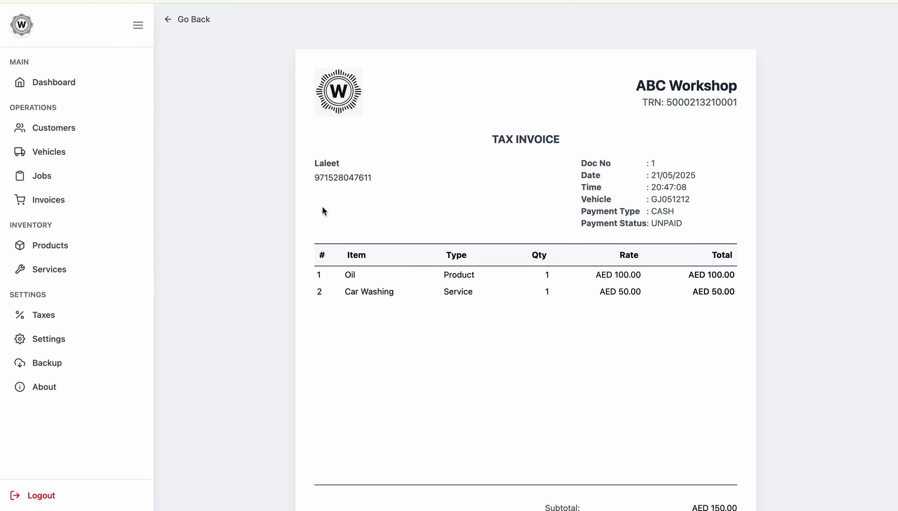
scroll(461, 293, down, 1)
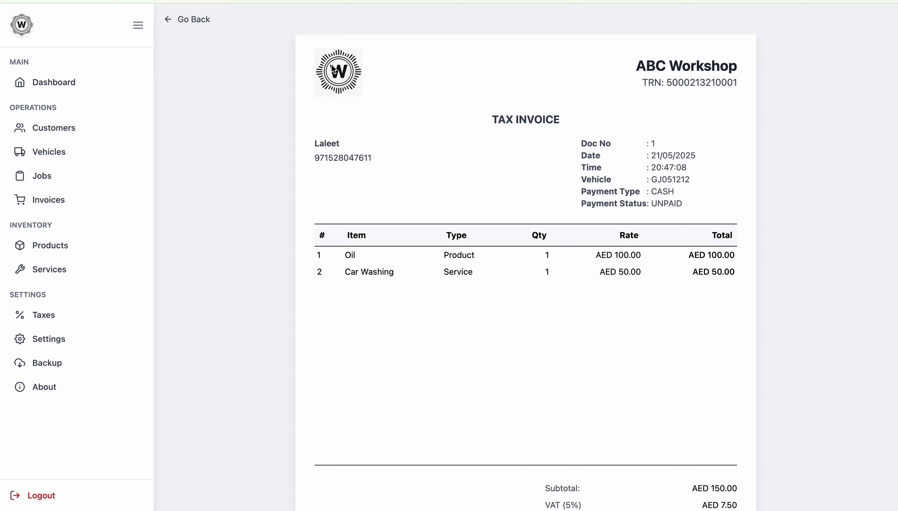
drag(655, 63, 737, 80)
double_click(667, 80)
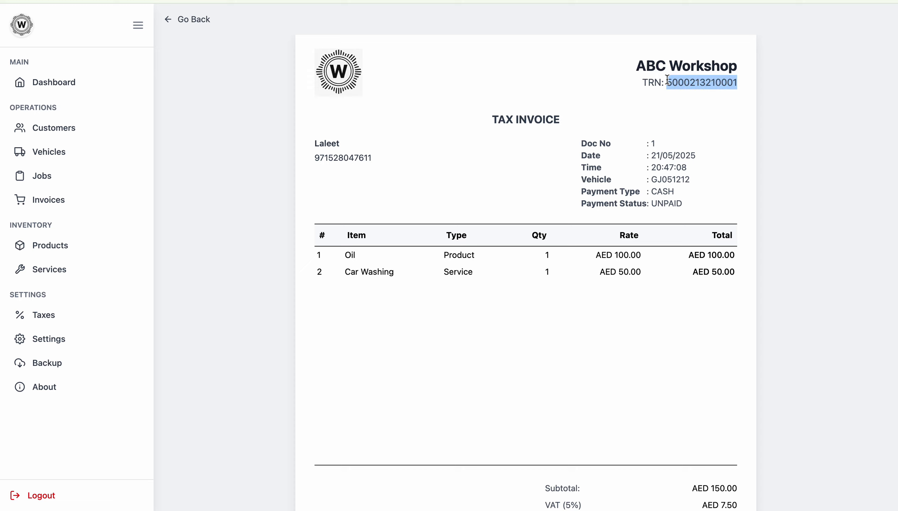
drag(315, 144, 364, 144)
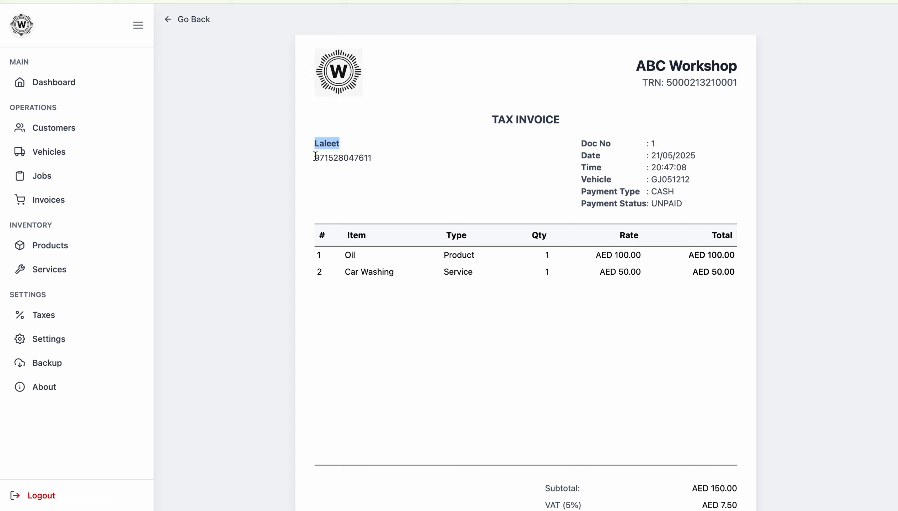
drag(315, 158, 372, 157)
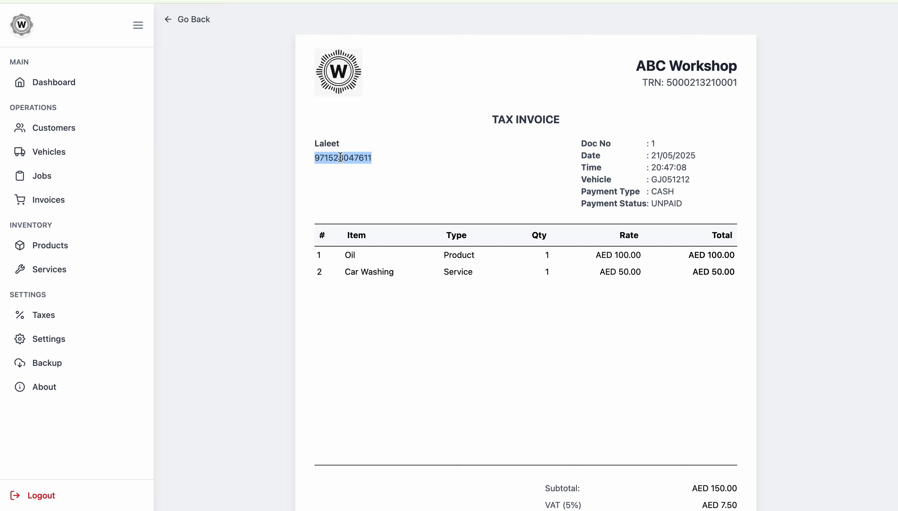
scroll(524, 153, down, 3)
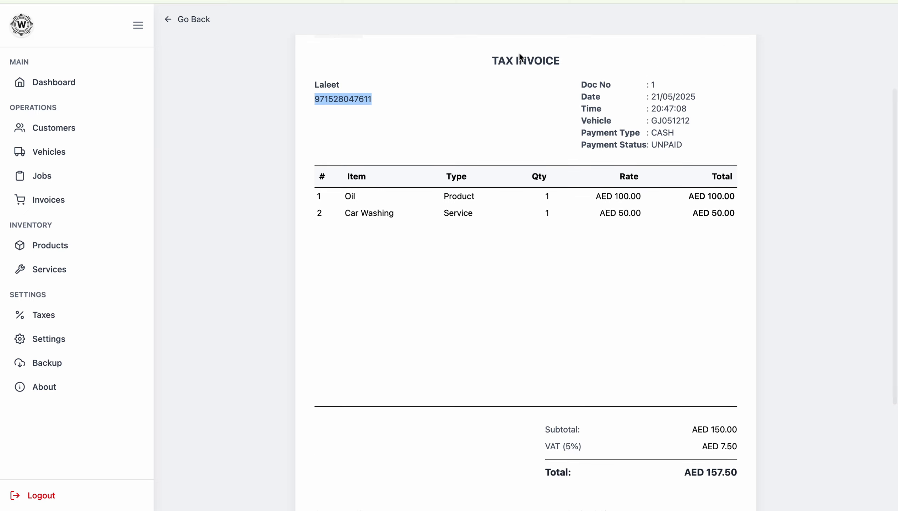
drag(495, 60, 633, 65)
drag(592, 97, 703, 145)
click(663, 120)
double_click(664, 121)
scroll(664, 121, down, 3)
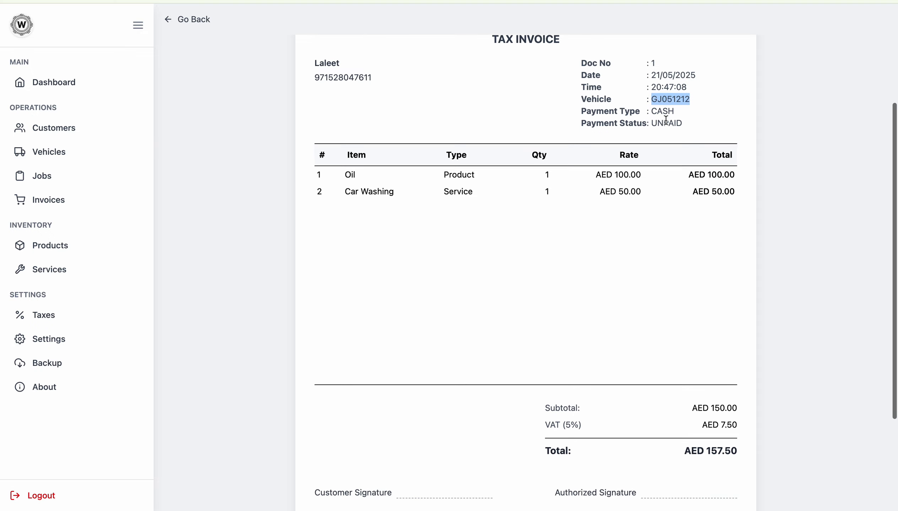
drag(353, 132, 633, 170)
scroll(633, 170, down, 3)
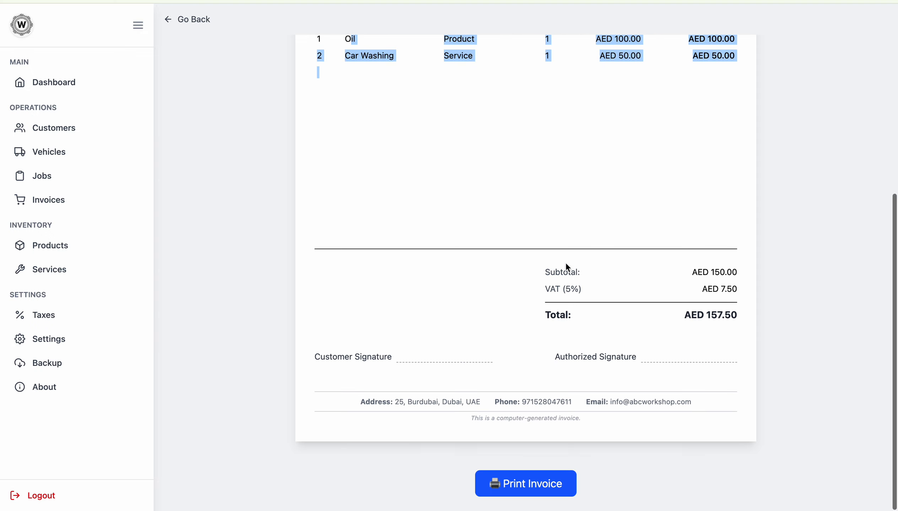
drag(545, 272, 496, 325)
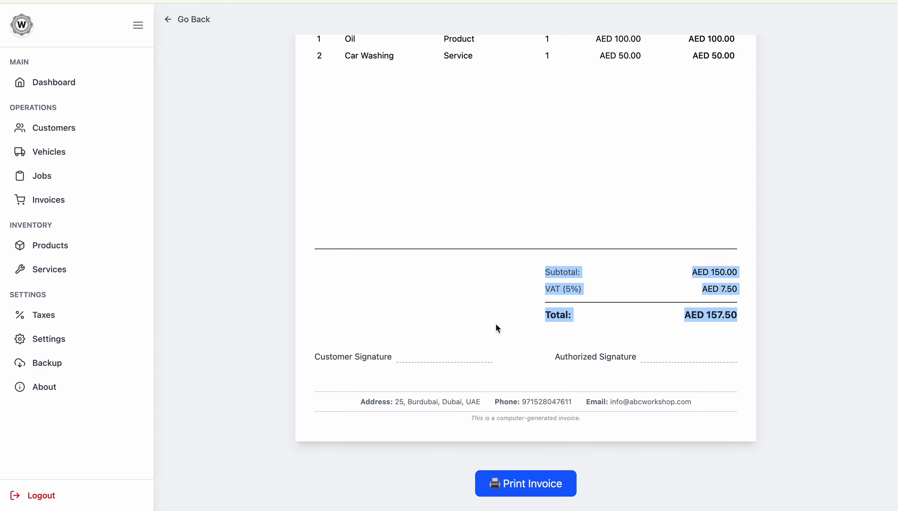
Step: Check VAT (5%) of AED 7.50, the grand total and footer e-mail, then open the print preview
click(553, 299)
drag(541, 291, 605, 292)
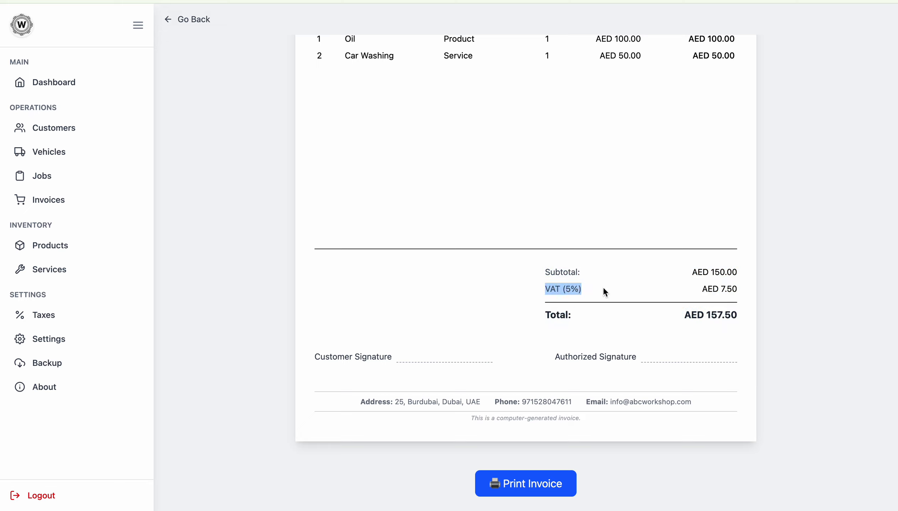
drag(700, 289, 744, 289)
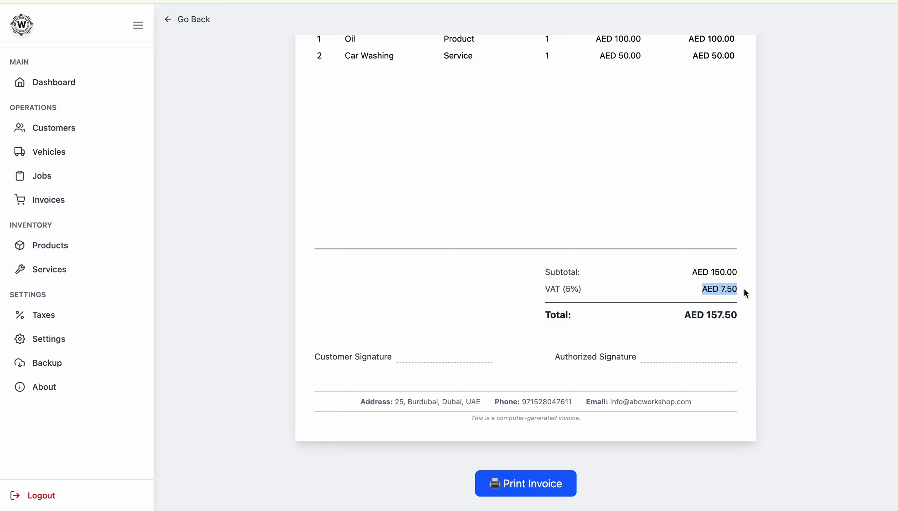
drag(536, 319, 716, 316)
click(362, 401)
triple_click(609, 399)
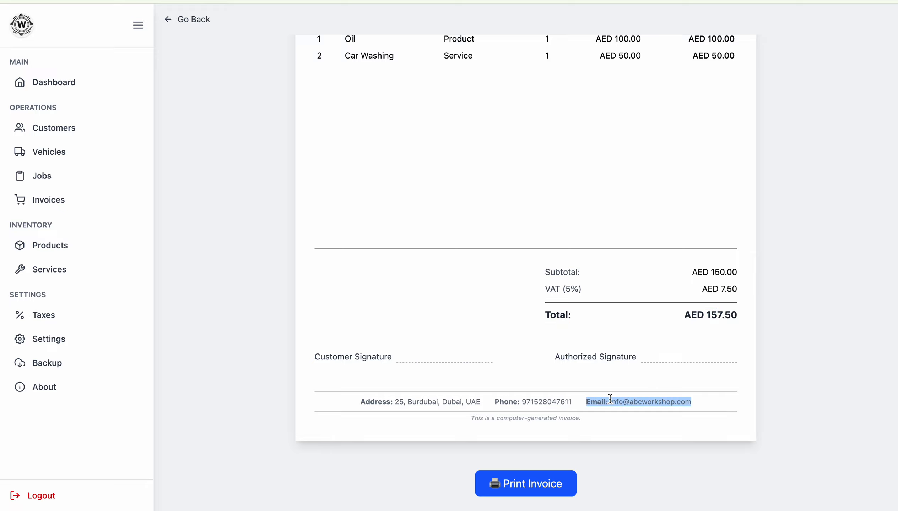
click(535, 476)
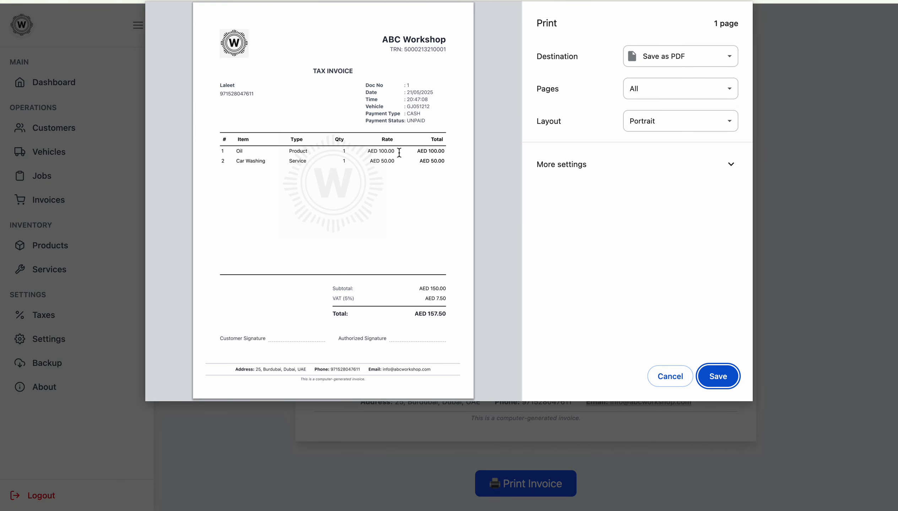
Step: Cancel printing, go back from the invoice to Jobs, and start an Add Job form
click(670, 374)
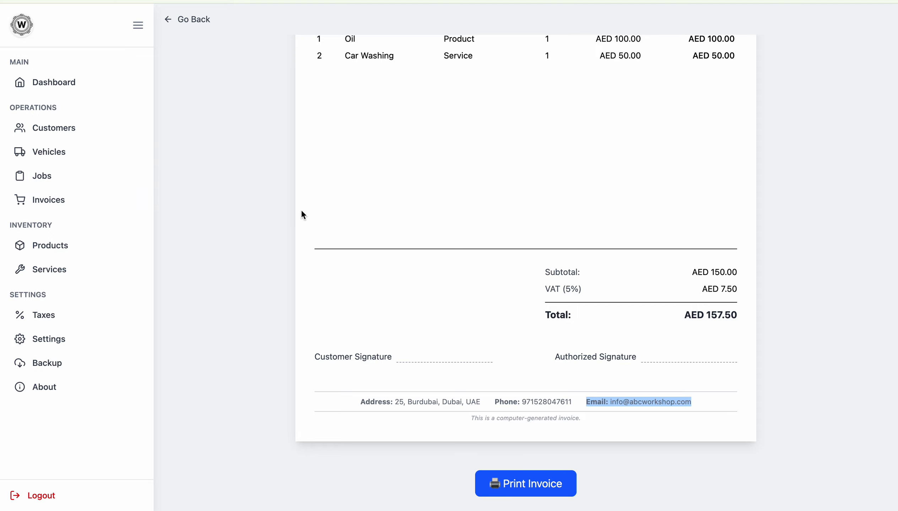
scroll(301, 209, up, 7)
click(167, 19)
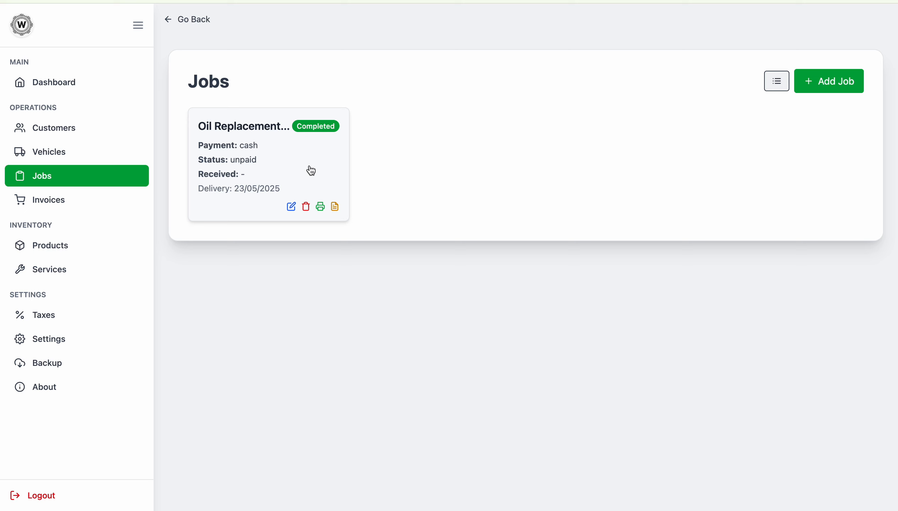
click(828, 83)
Step: Fill customer, vehicle GJ051212 and suggested title, then abandon the form and start over
click(372, 121)
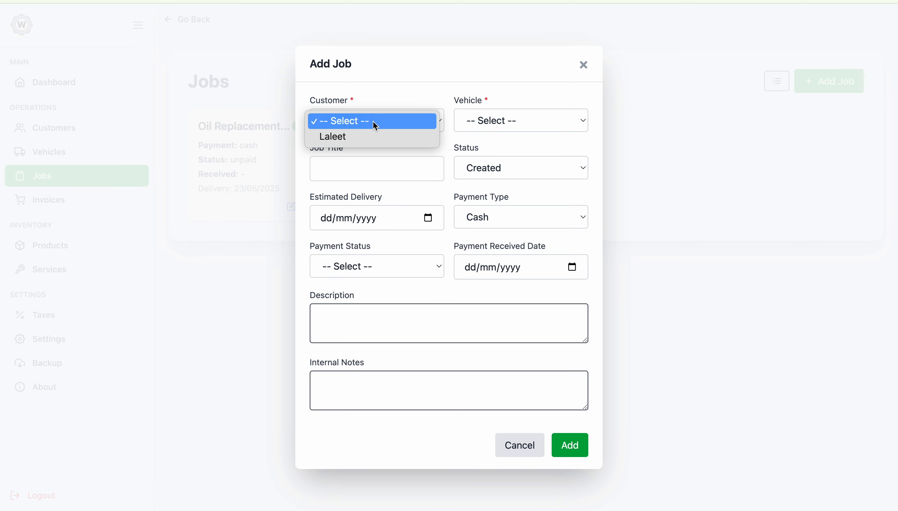
click(373, 134)
click(537, 125)
click(515, 138)
click(409, 166)
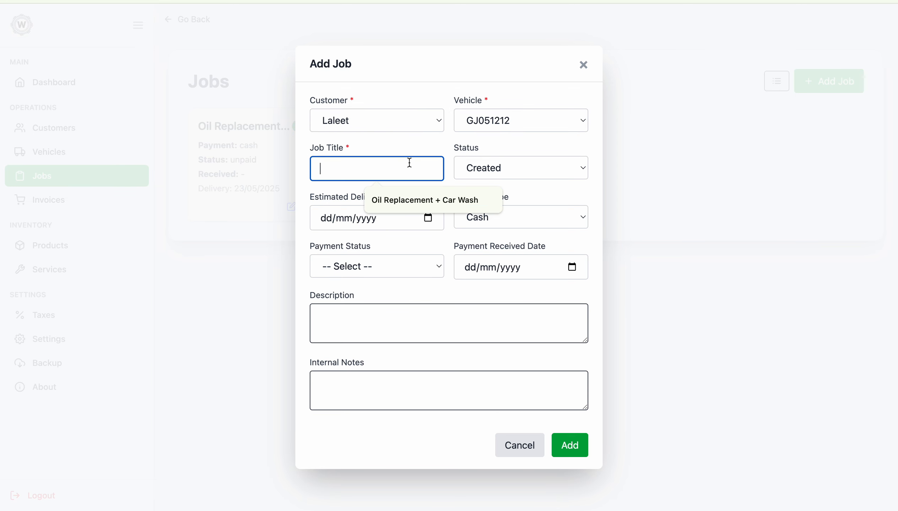
click(406, 201)
click(741, 169)
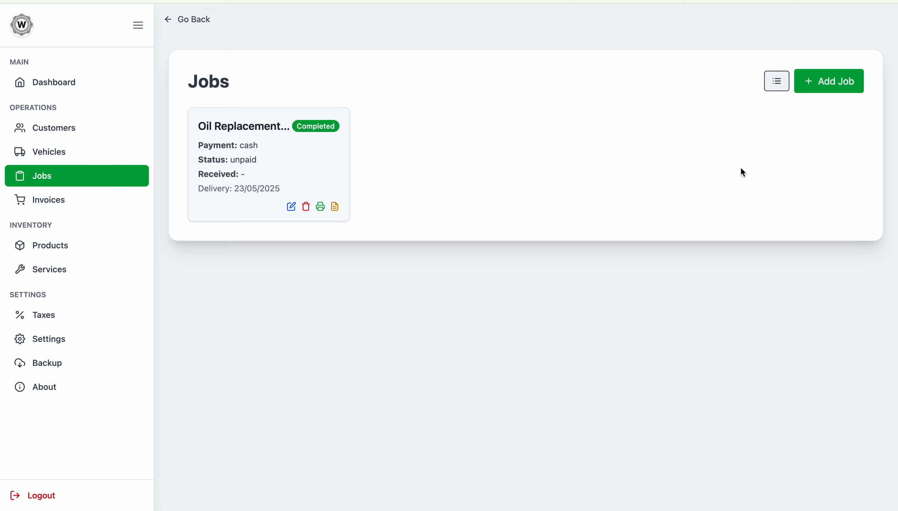
click(805, 83)
click(388, 124)
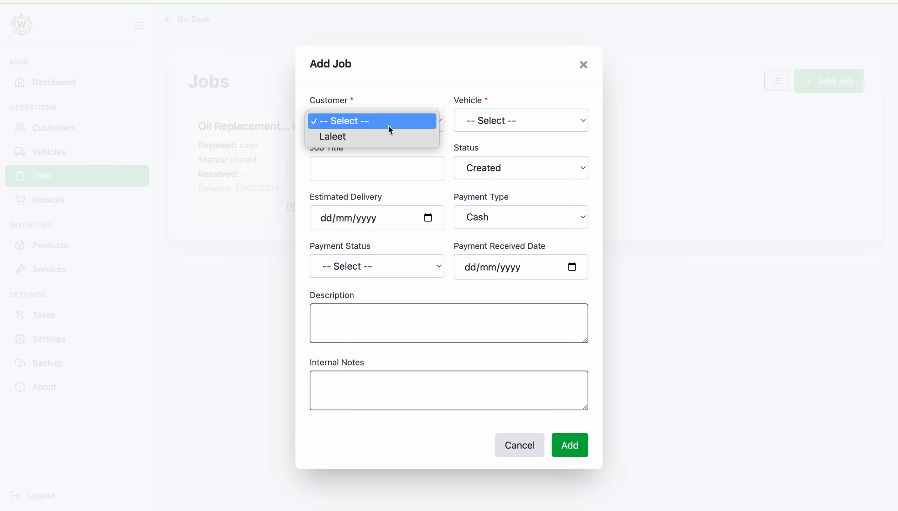
click(388, 137)
click(493, 121)
click(492, 136)
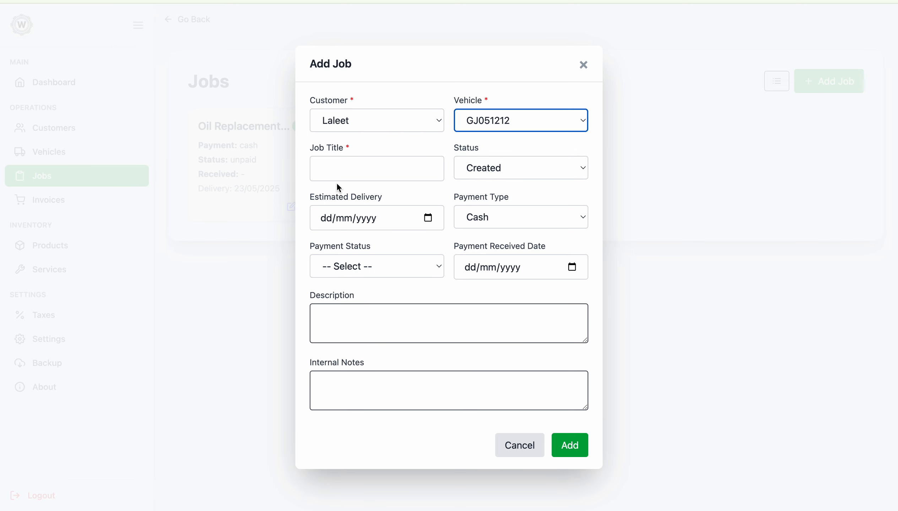
click(340, 171)
click(410, 200)
click(389, 170)
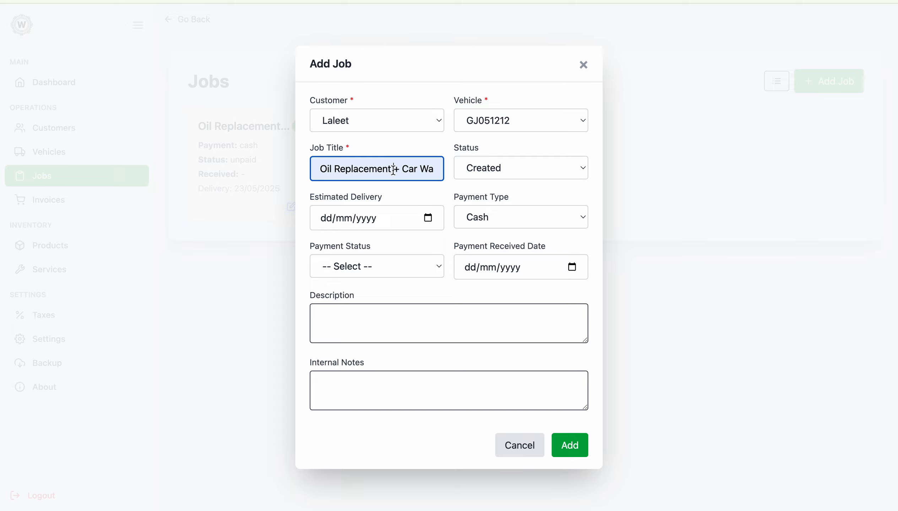
key(shift+End)
key(BackSpace)
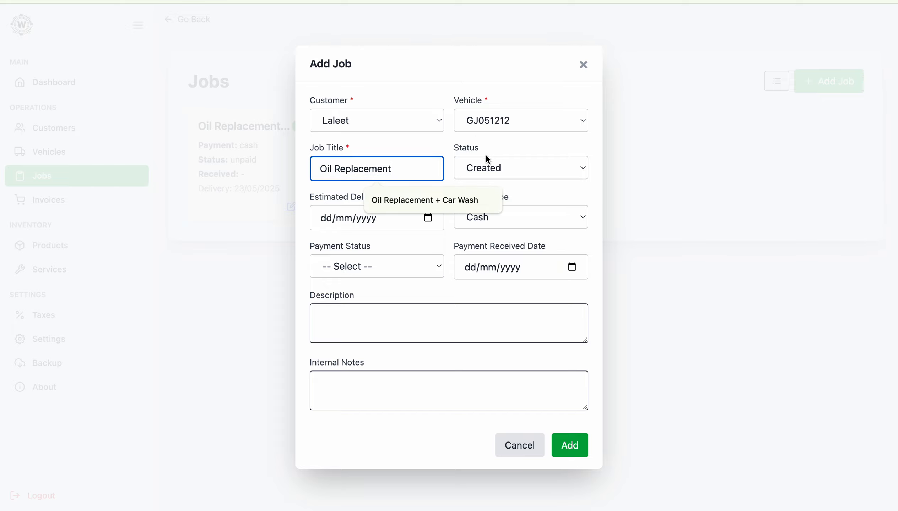
click(486, 140)
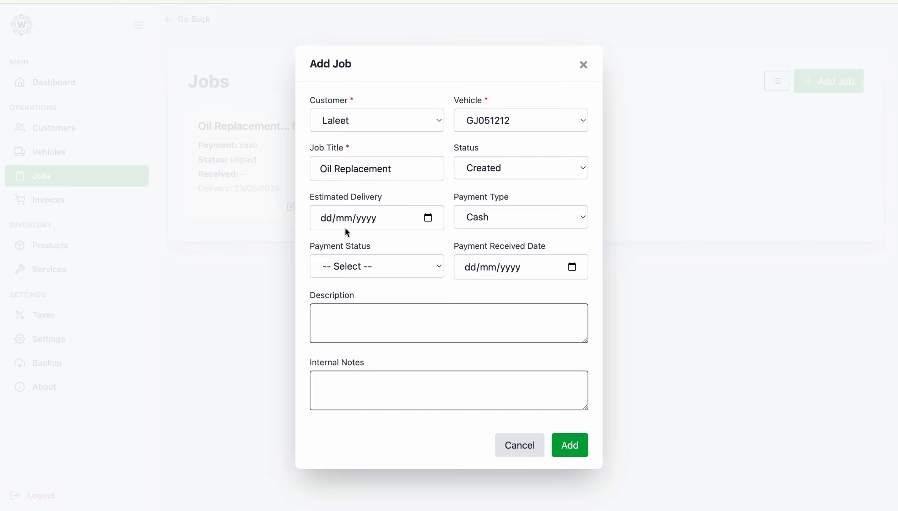
Step: Set estimated delivery to 23 May 2025 and save the Oil Replacement job
click(379, 229)
click(432, 223)
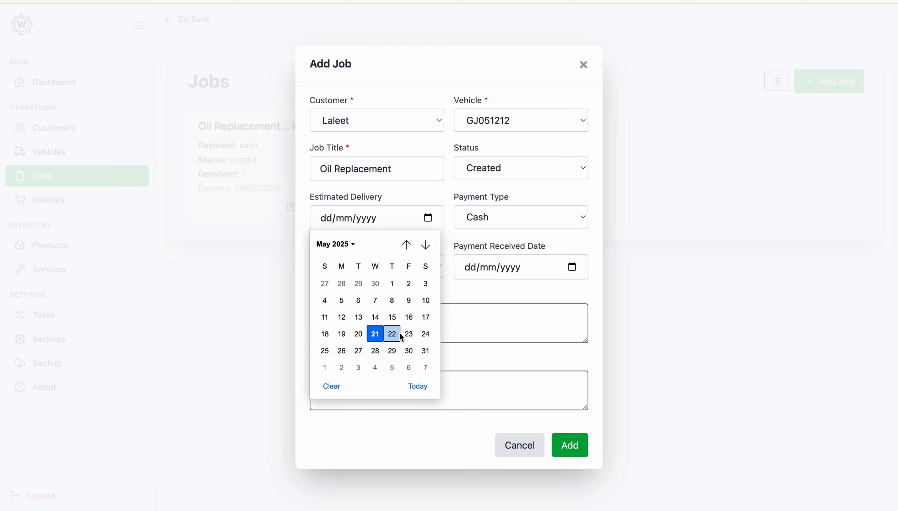
click(410, 334)
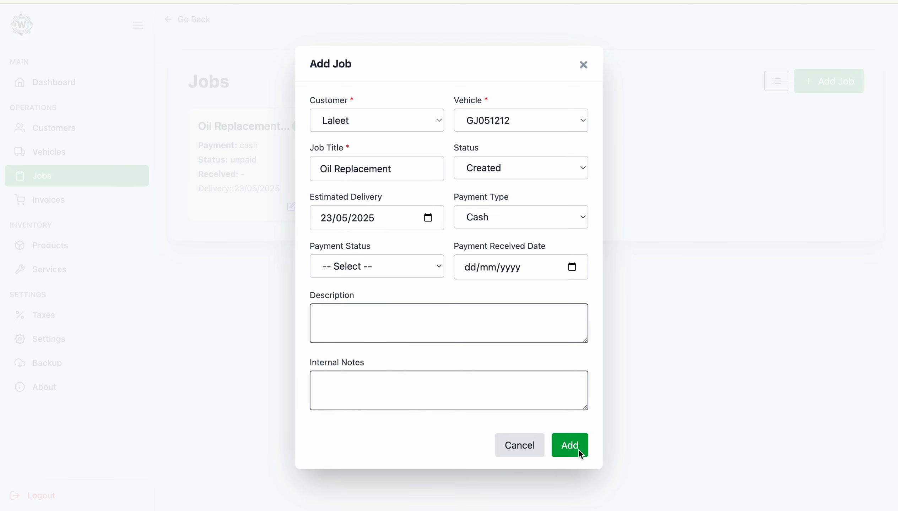
click(570, 445)
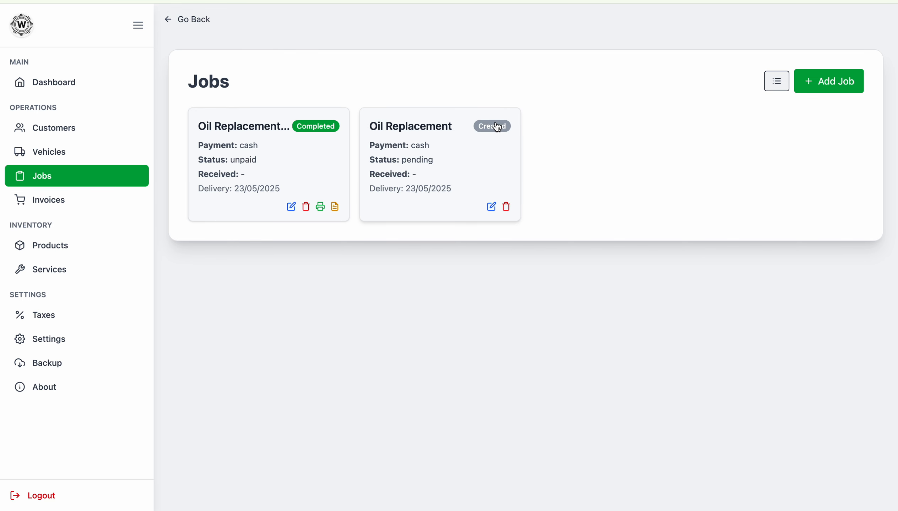
Step: Add the Oil product as an item on the new Oil Replacement job
click(490, 162)
click(716, 156)
click(412, 210)
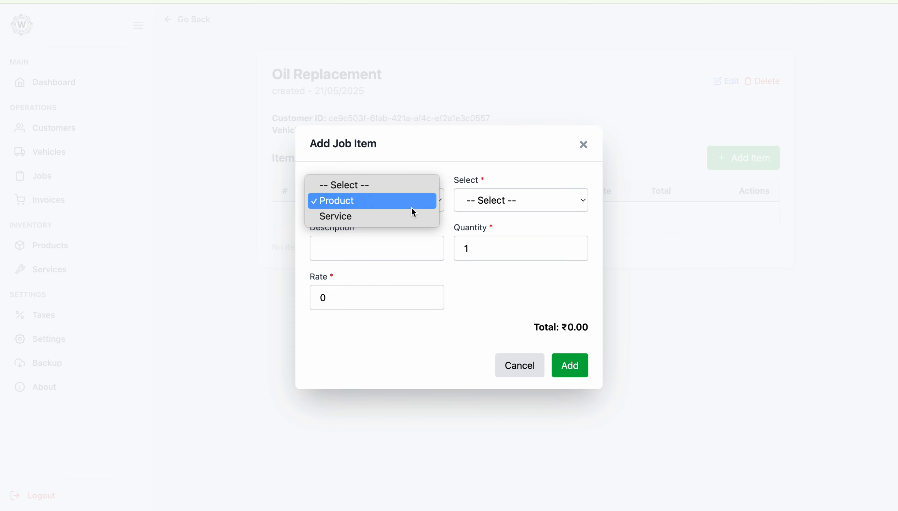
click(434, 201)
click(502, 199)
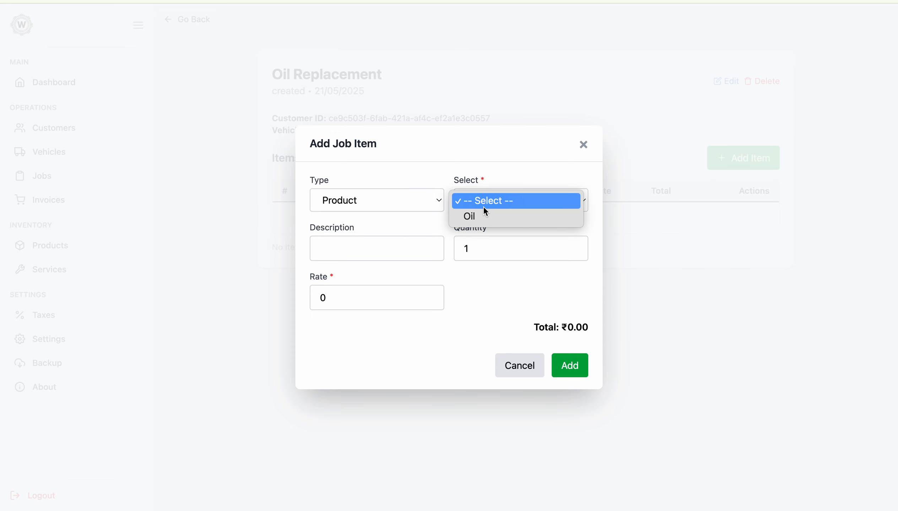
click(467, 222)
click(586, 376)
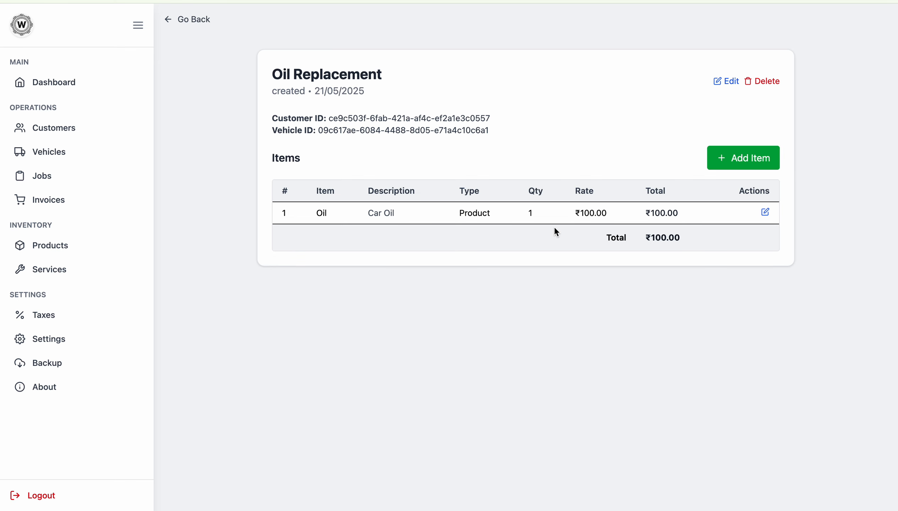
Step: Generate the new job's invoice and check invoice 1's UNPAID status in the invoices list
click(193, 19)
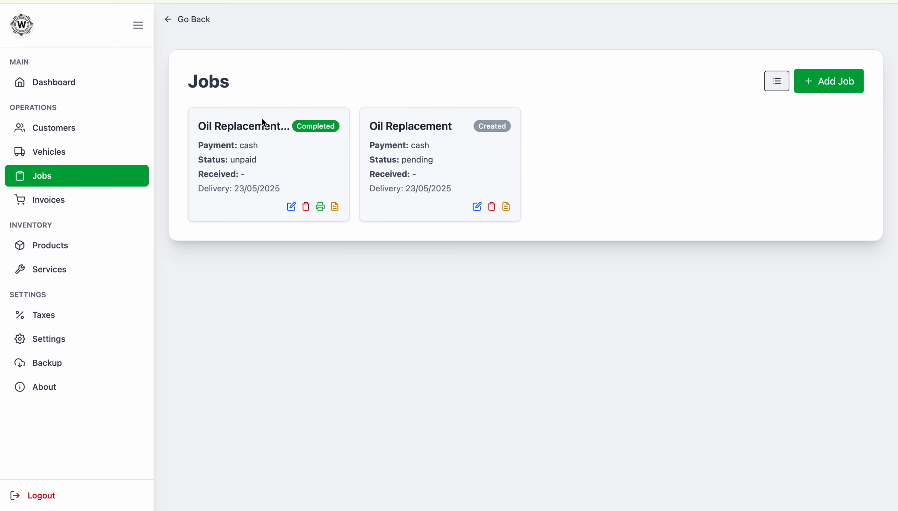
click(508, 209)
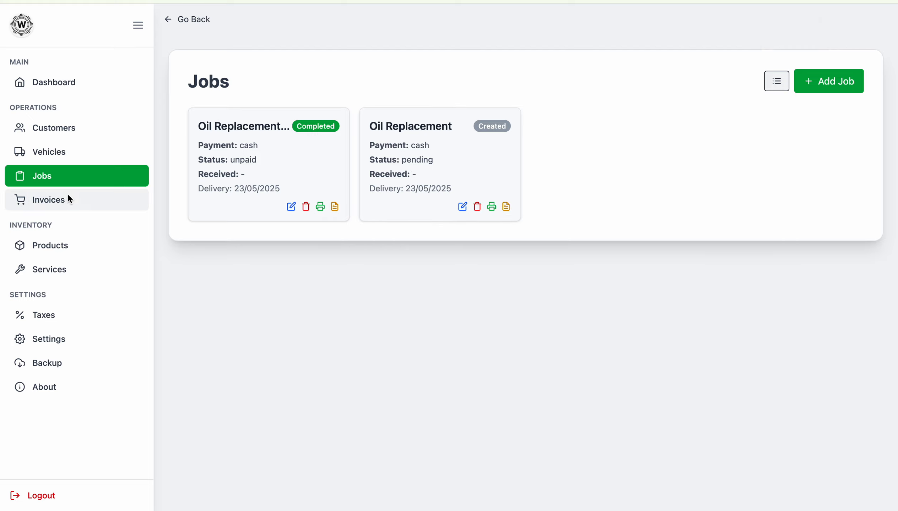
click(78, 207)
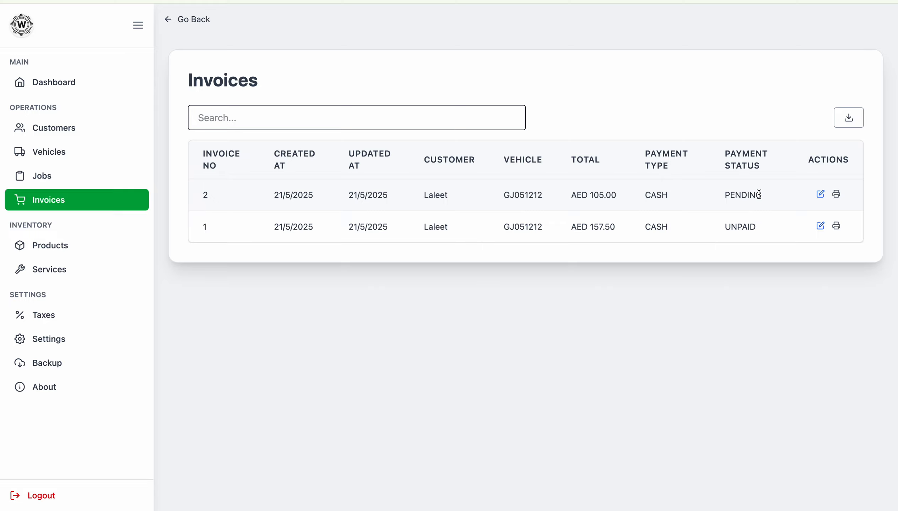
double_click(740, 225)
Step: Preview the second job's AED 105.00 tax invoice, then go back to Jobs
click(837, 196)
scroll(473, 248, down, 6)
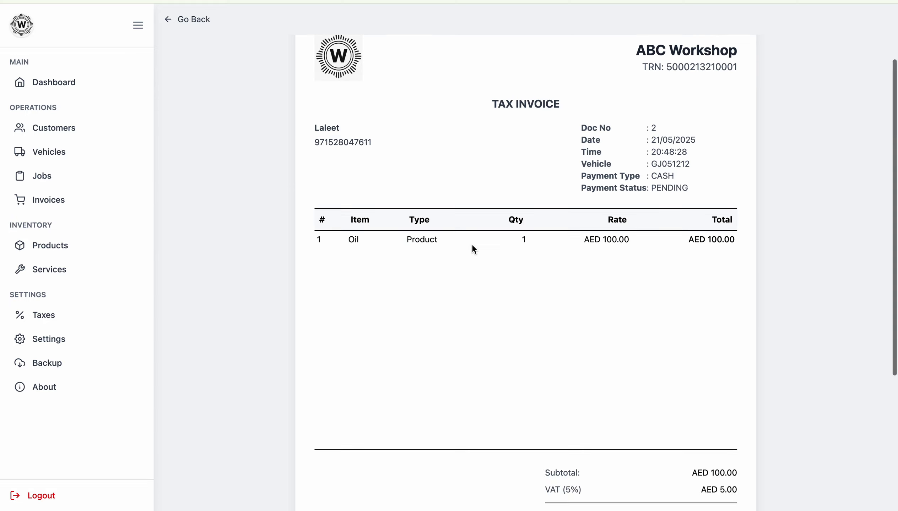
scroll(472, 246, up, 5)
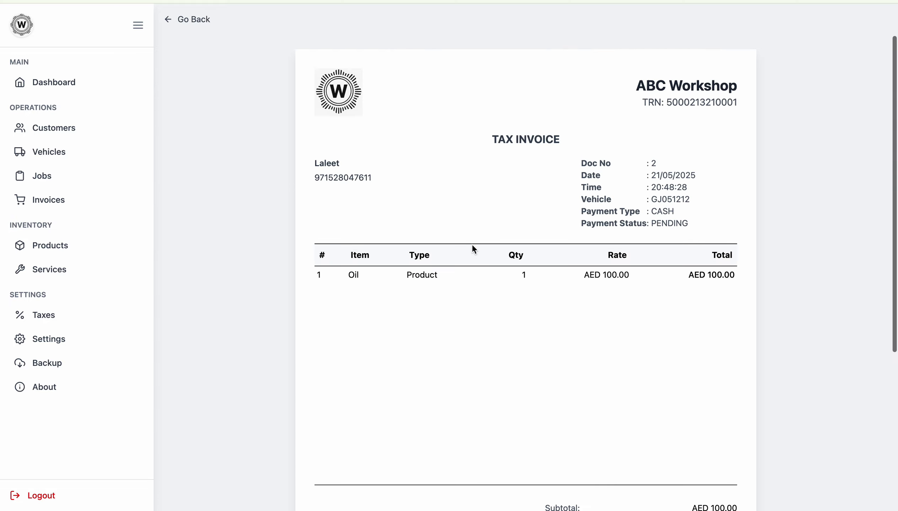
click(58, 175)
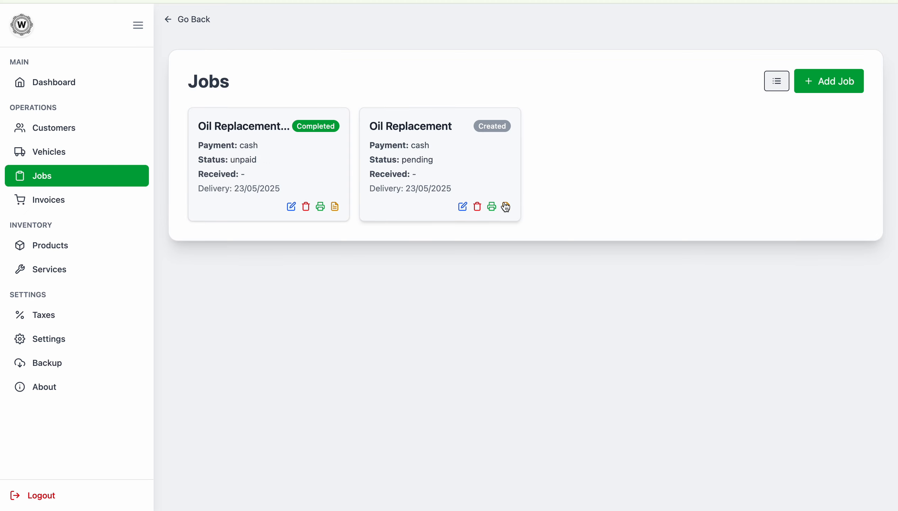
Step: Add the Oil Replacement Charge service at ₹20.00 to the second job, making the total ₹120.00
click(458, 152)
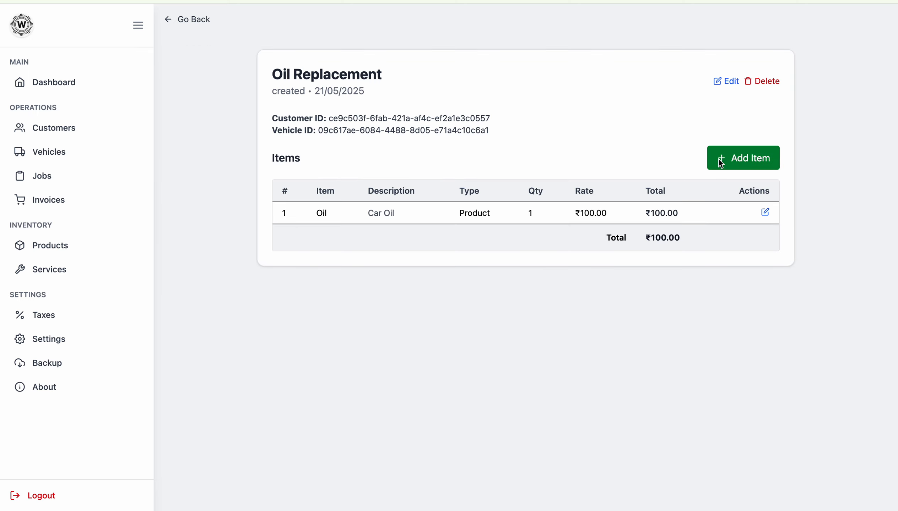
click(769, 160)
click(424, 200)
click(413, 213)
click(520, 199)
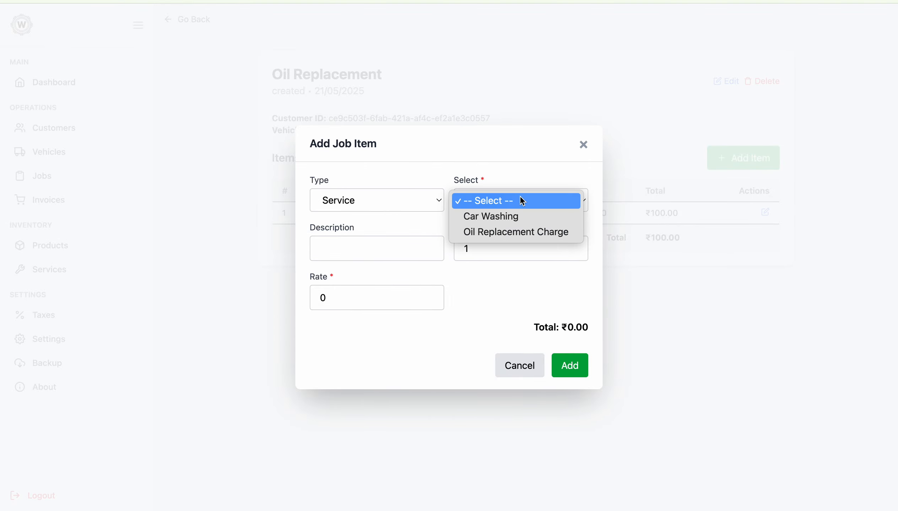
click(496, 234)
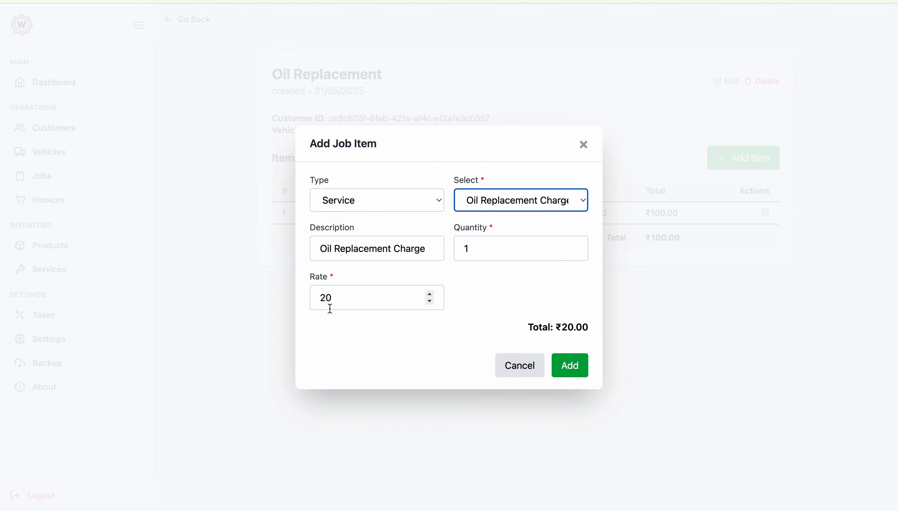
click(570, 366)
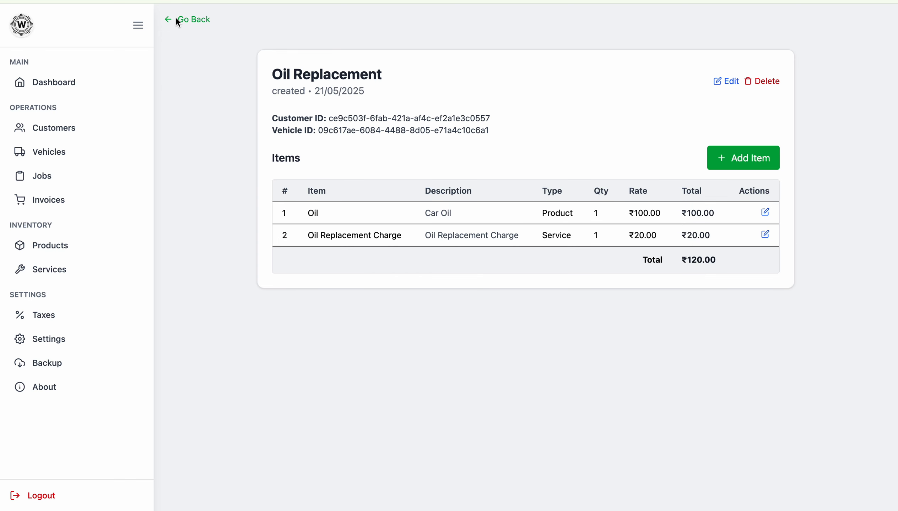
click(177, 20)
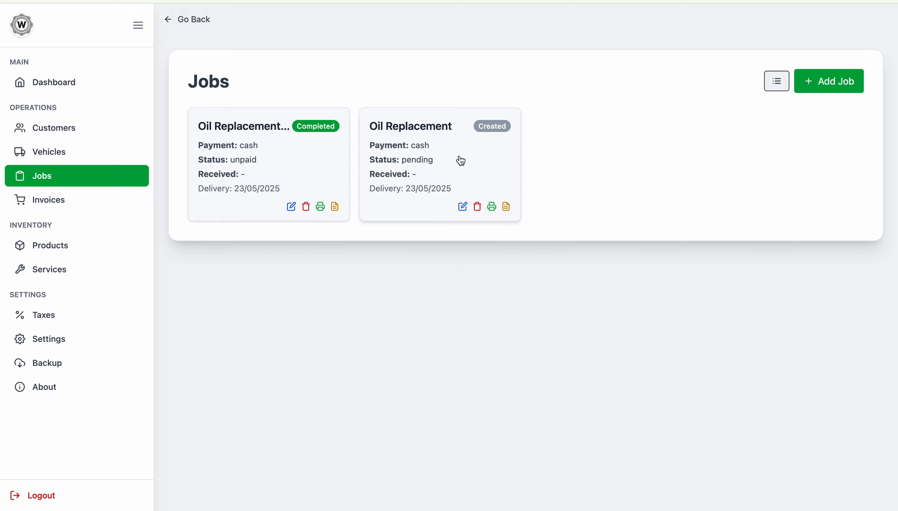
Step: Regenerate the second job's invoice, overwriting the existing one, and open its print view
click(506, 207)
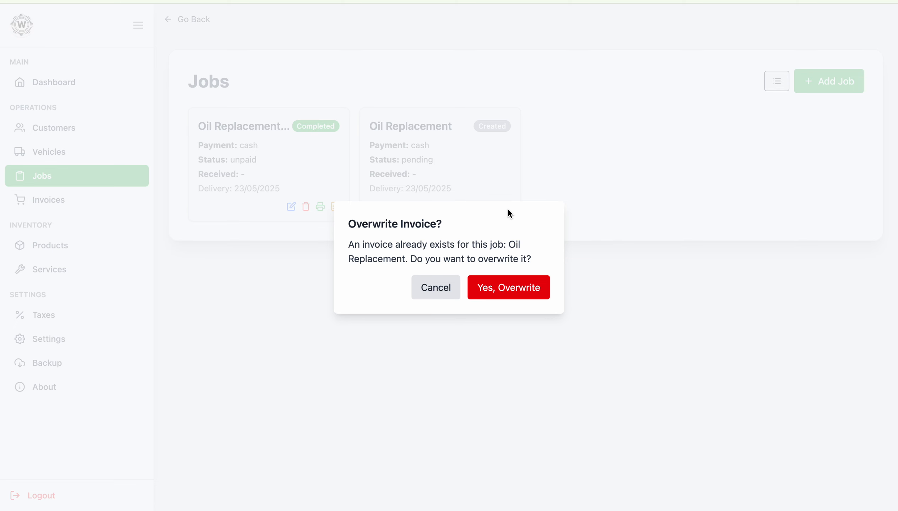
click(516, 286)
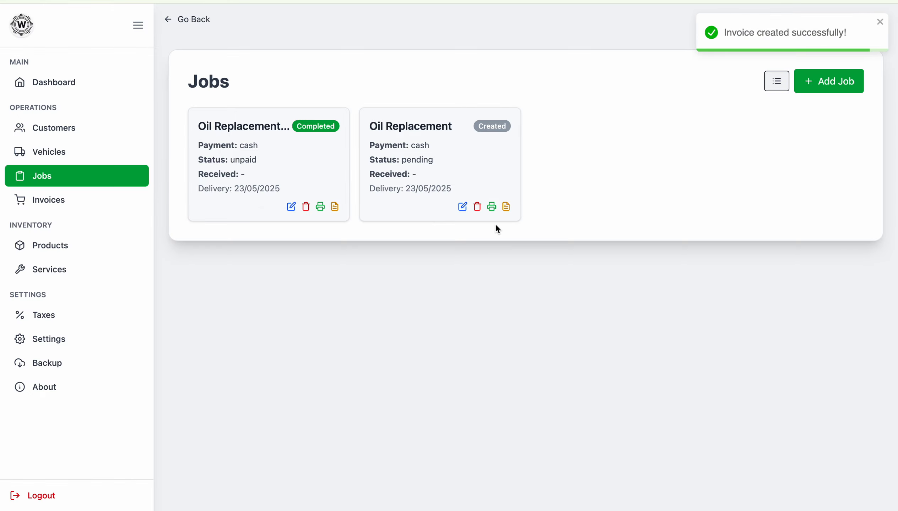
click(493, 208)
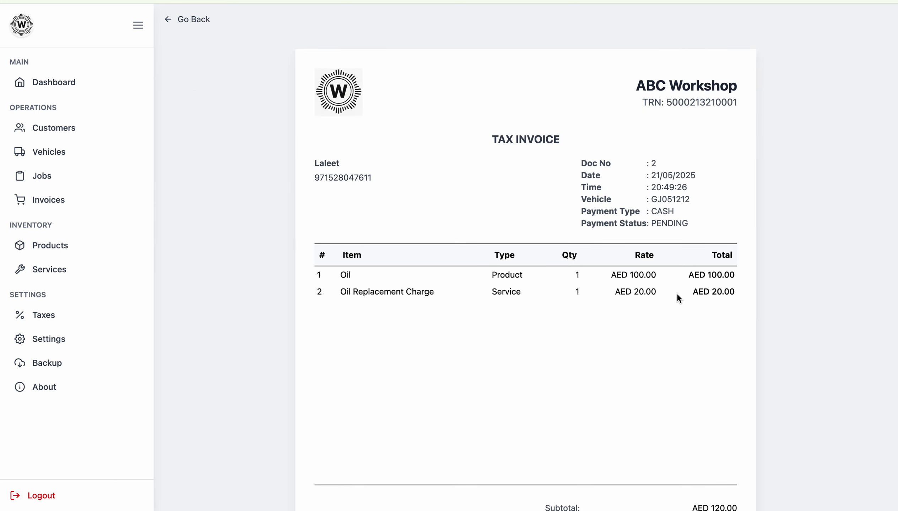
Step: Review the updated invoice's Doc No, both items and AED 126.00 total, then return to Jobs
drag(587, 163, 637, 163)
drag(582, 163, 679, 164)
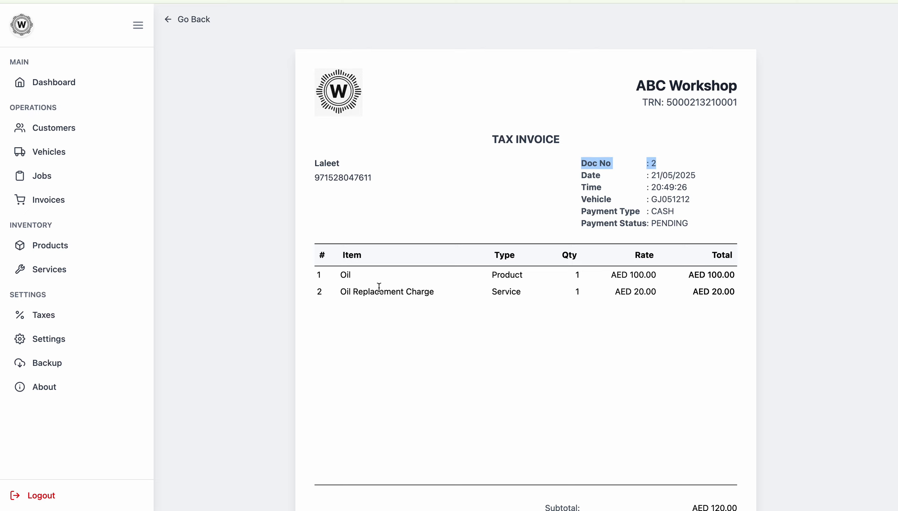
scroll(378, 287, down, 3)
drag(317, 233, 639, 227)
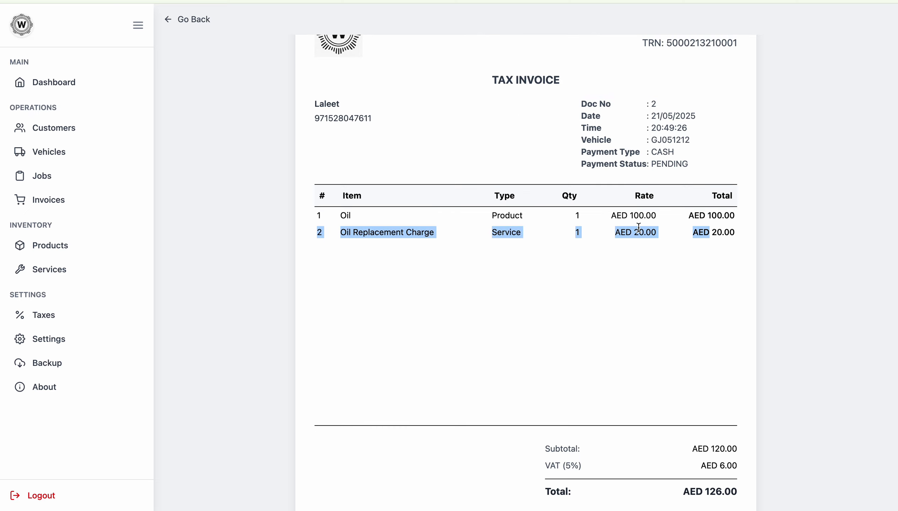
scroll(638, 228, down, 9)
scroll(638, 230, up, 12)
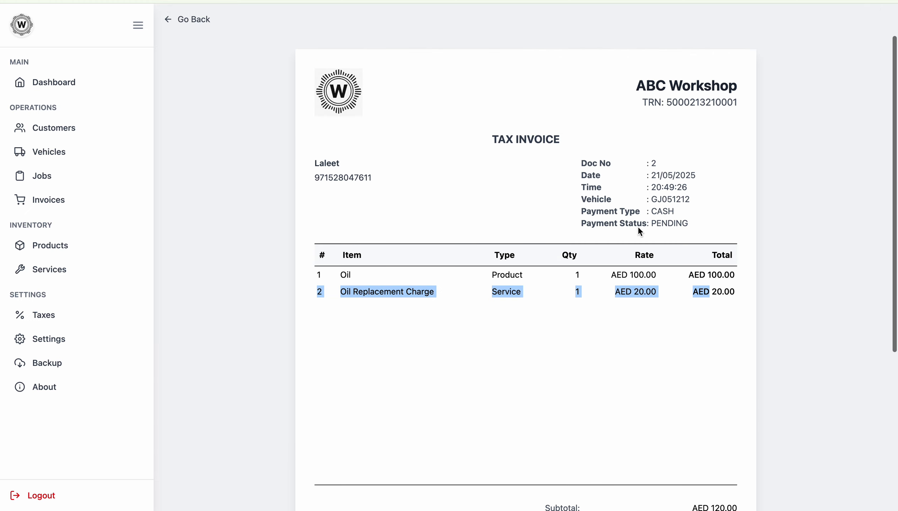
click(169, 20)
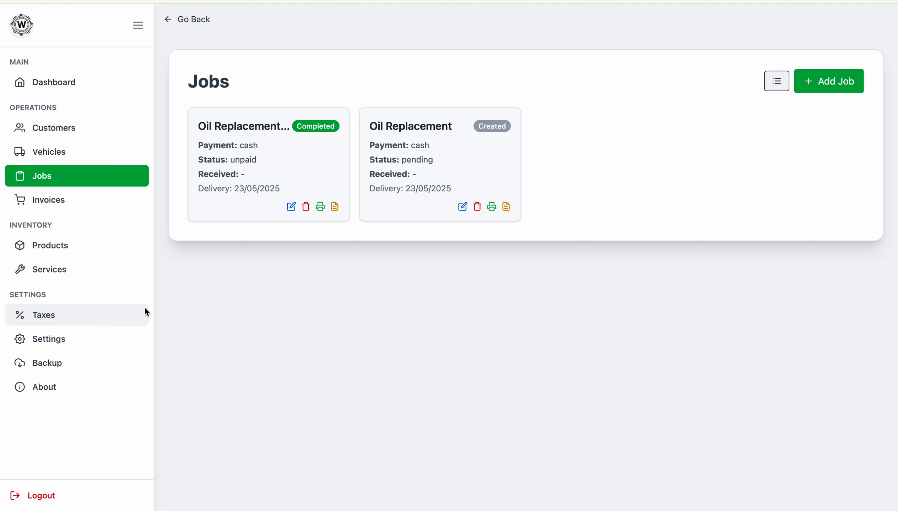
Step: Download a full .json backup and restore it by dropping the file onto Restore Backup
click(77, 374)
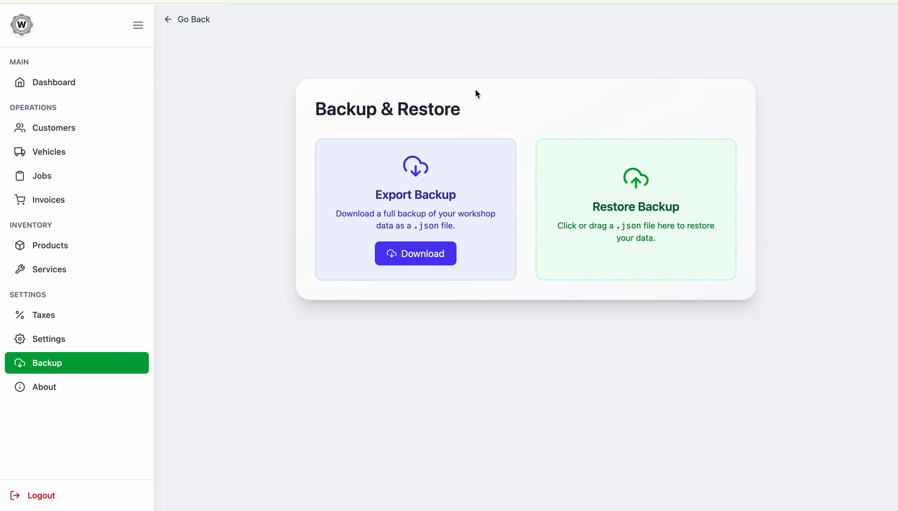
click(402, 256)
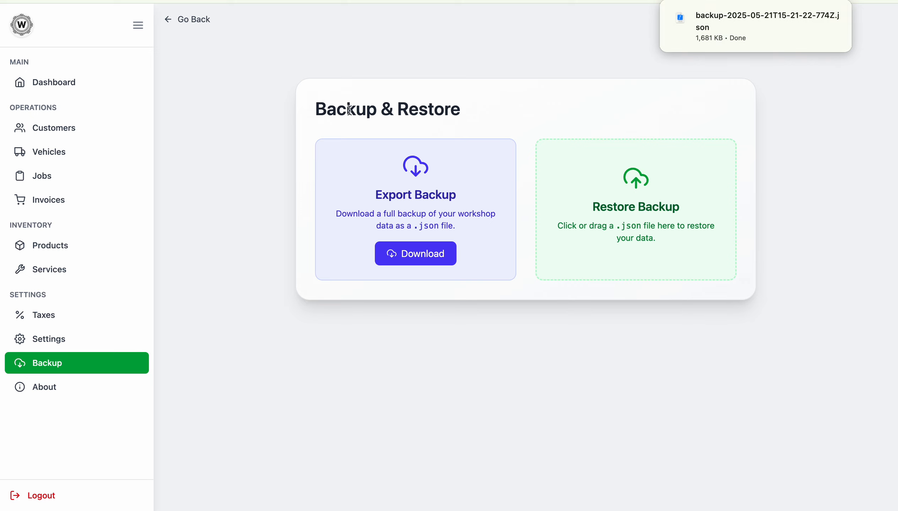
mouse_move(711, 12)
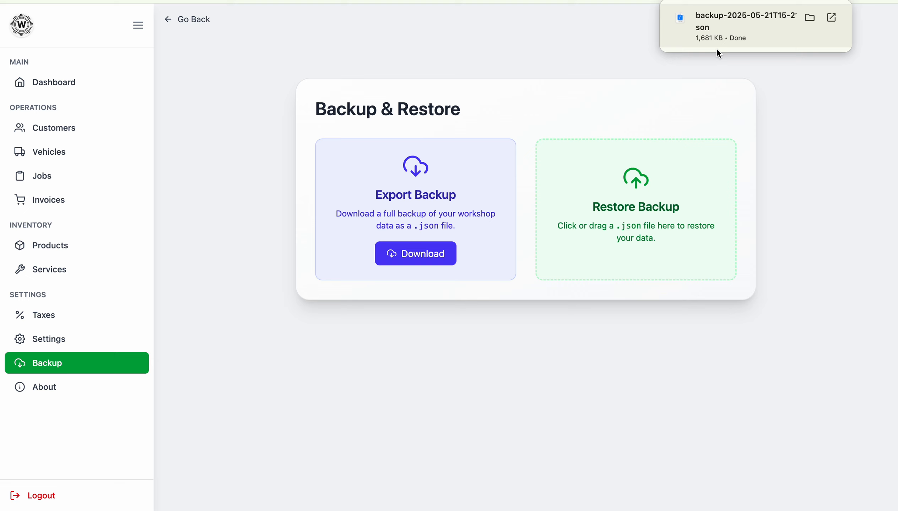
drag(718, 53, 624, 218)
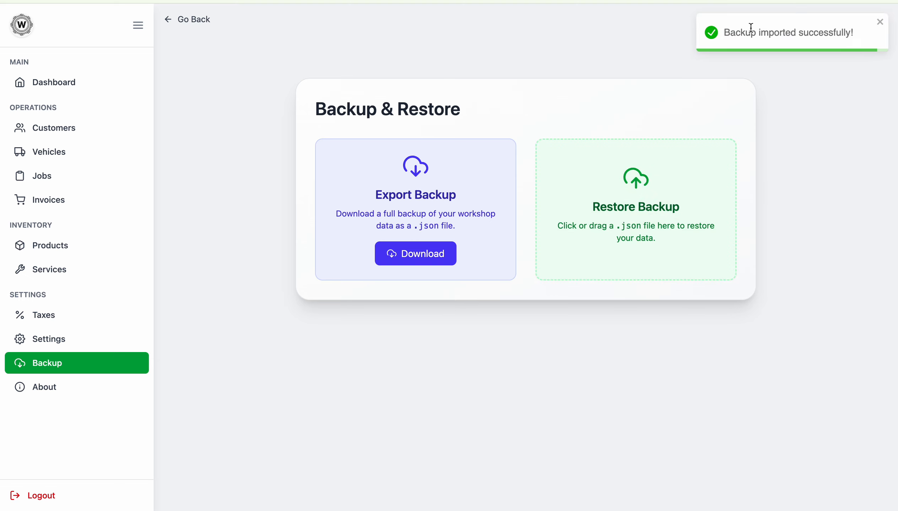
drag(751, 27, 843, 27)
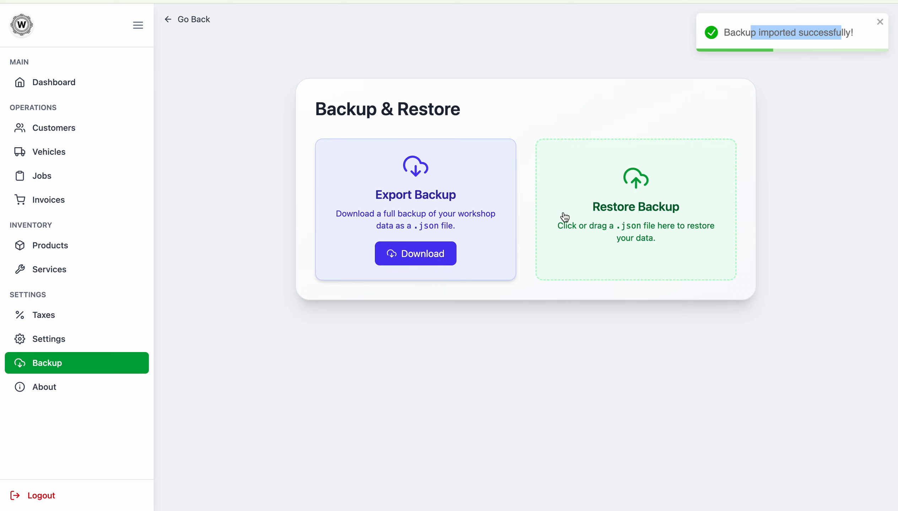
click(73, 128)
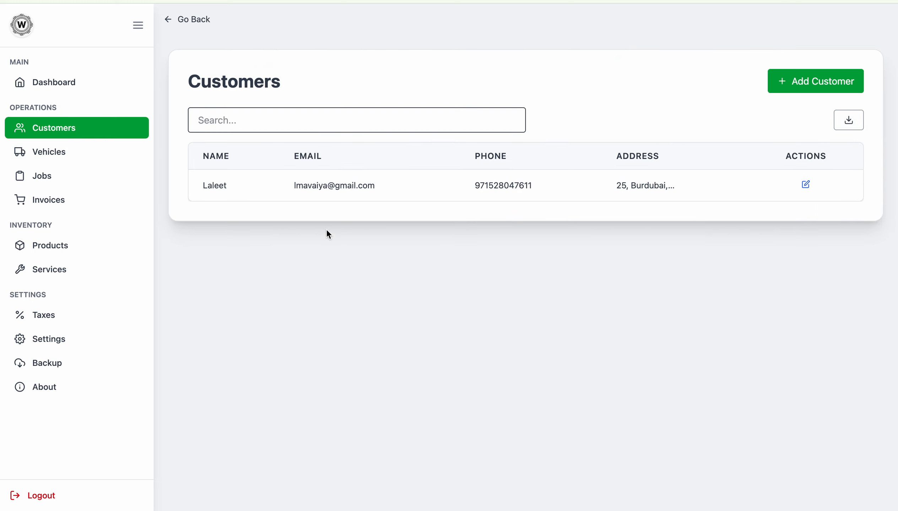
Step: Export the vehicles list as Vehicles-20250521152201.csv
double_click(206, 185)
click(74, 157)
click(69, 172)
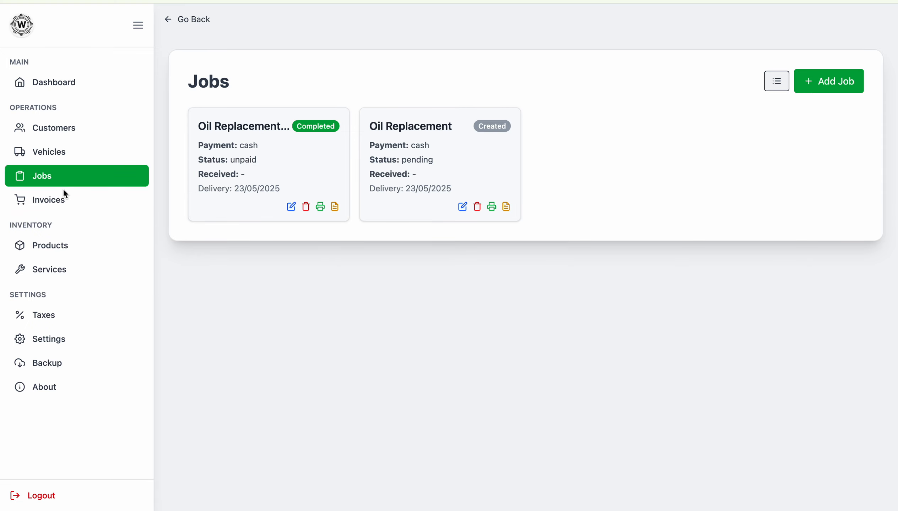
click(81, 158)
click(242, 125)
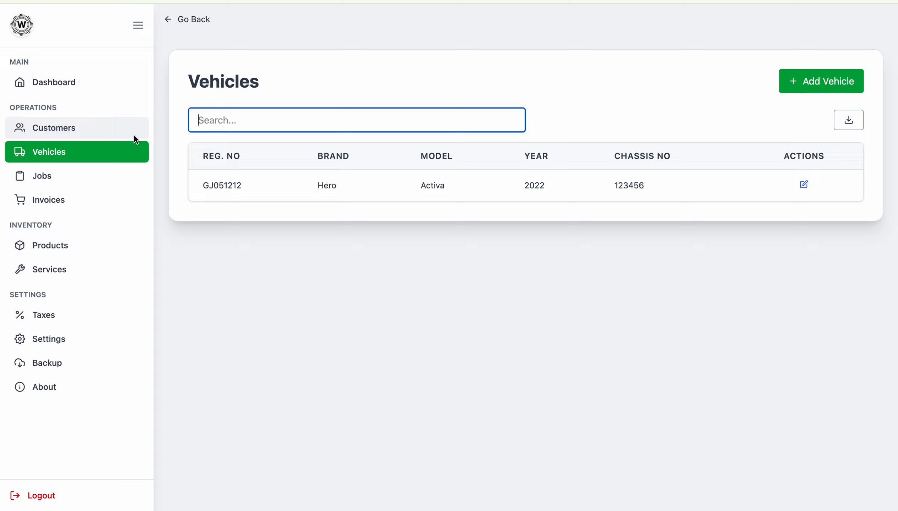
click(848, 120)
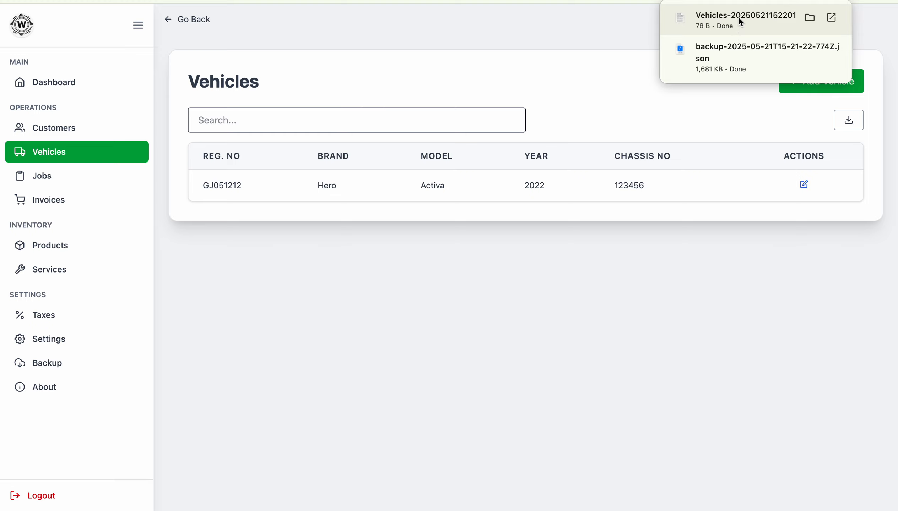
Step: Browse Customers and Products, then view the About page showing version v1.0.0
click(51, 128)
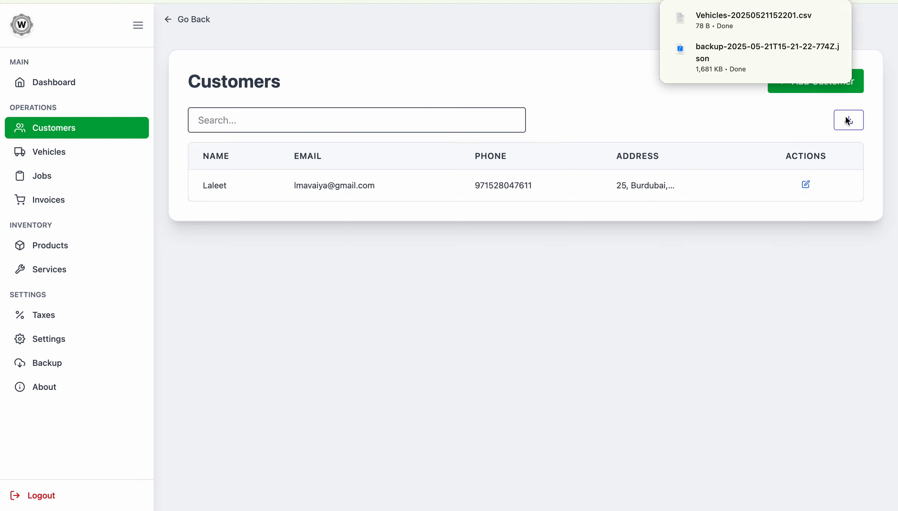
click(26, 254)
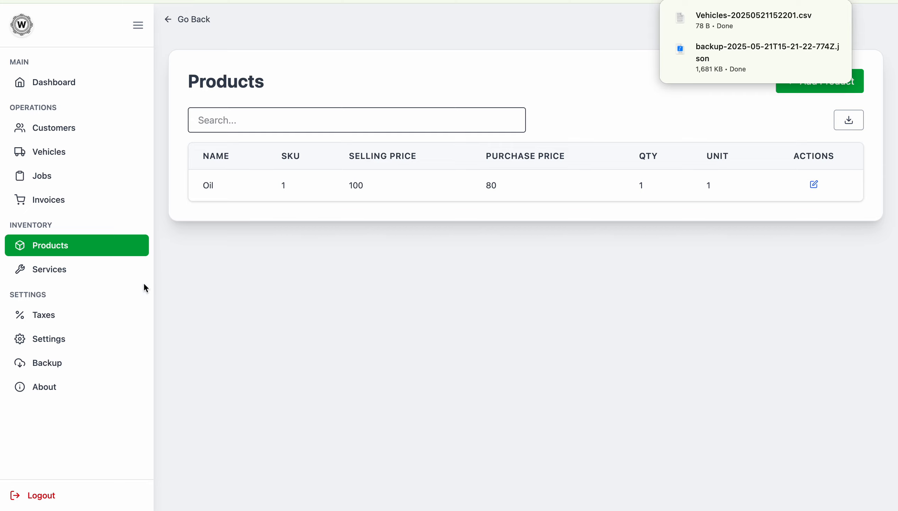
click(48, 386)
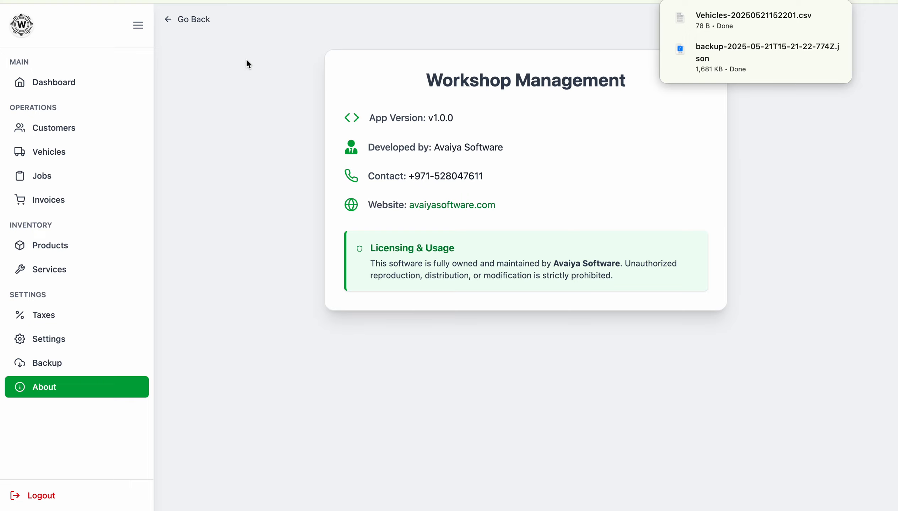
Step: Log out, returning to the Workshop Login page with empty fields
click(52, 497)
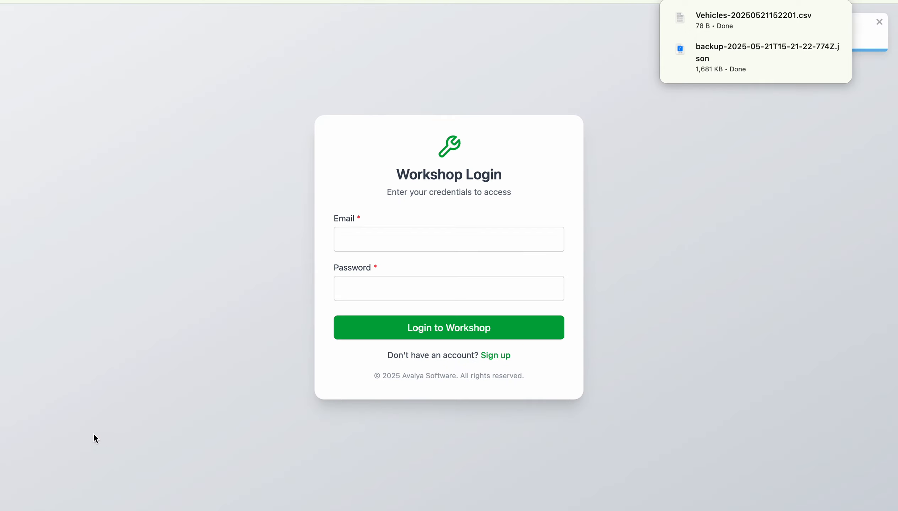